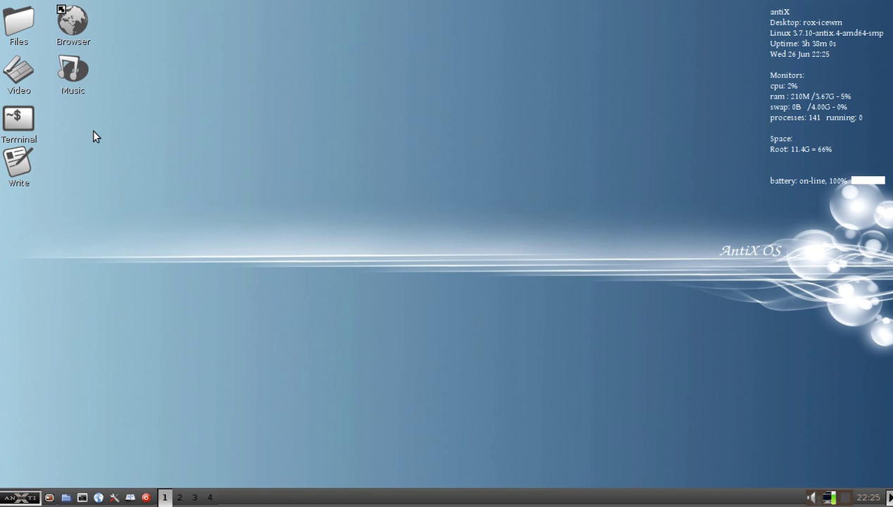
- Browse the application menu's submenus, then dismiss the menu
{"action": "left_click", "coordinate": [6, 496]}
{"action": "mouse_move", "coordinate": [22, 407]}
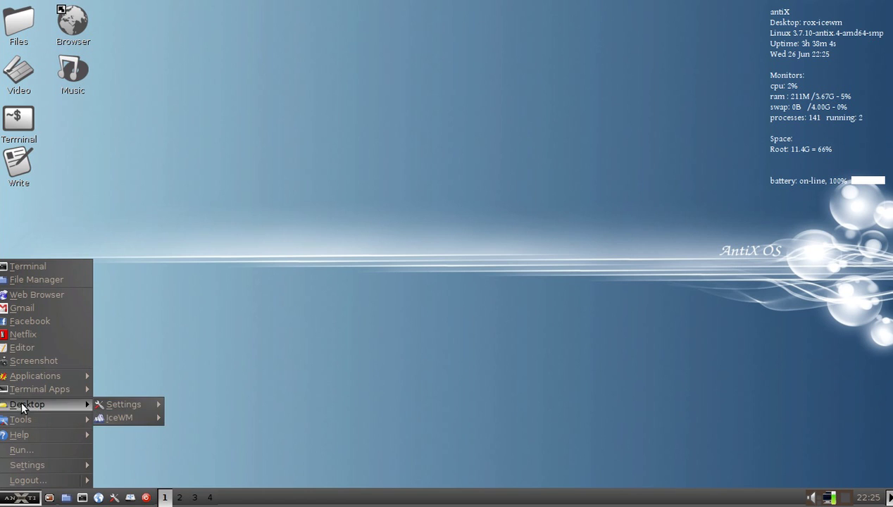
{"action": "mouse_move", "coordinate": [54, 419]}
{"action": "mouse_move", "coordinate": [161, 431]}
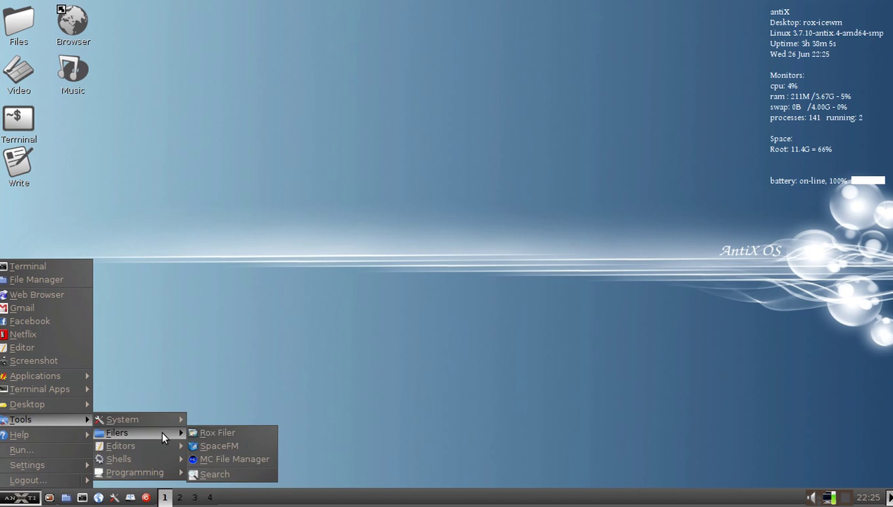
{"action": "left_click", "coordinate": [221, 460]}
{"action": "left_click", "coordinate": [393, 452]}
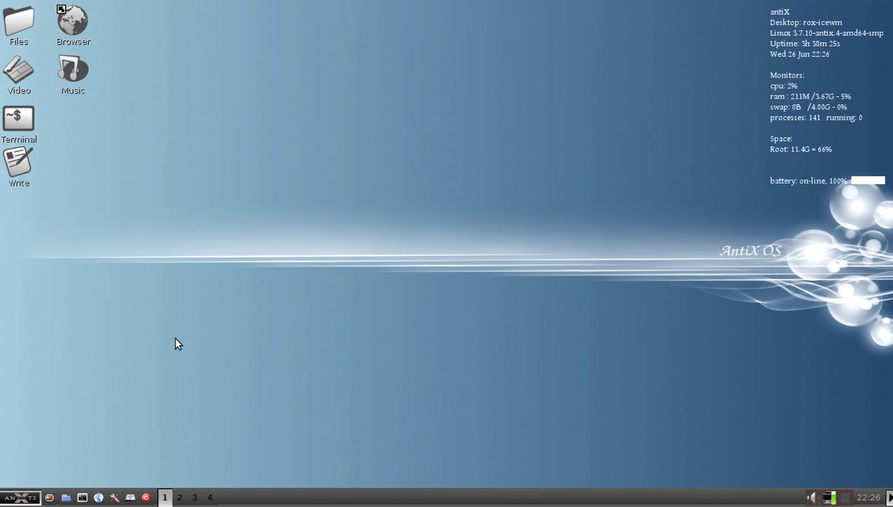
- Open the file manager on the home folder and move its window toward the desktop centre
{"action": "left_click", "coordinate": [67, 498]}
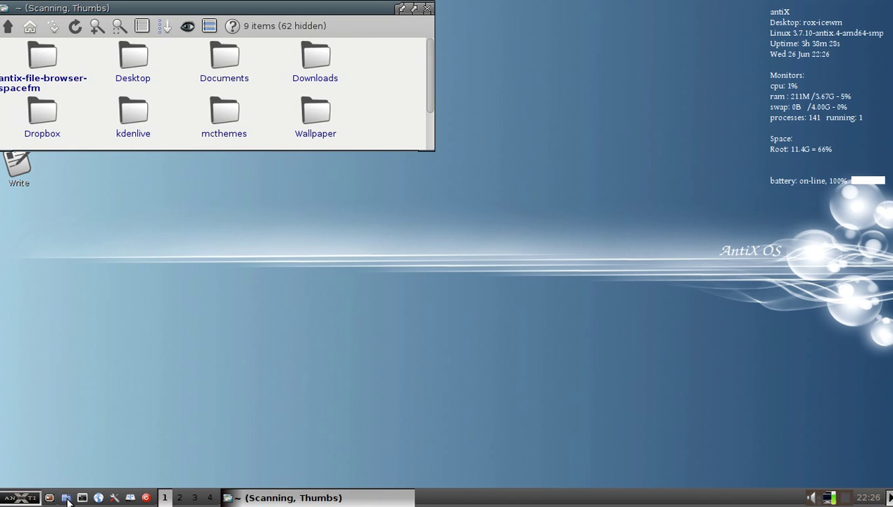
{"action": "left_click_drag", "start_coordinate": [97, 7], "coordinate": [252, 128]}
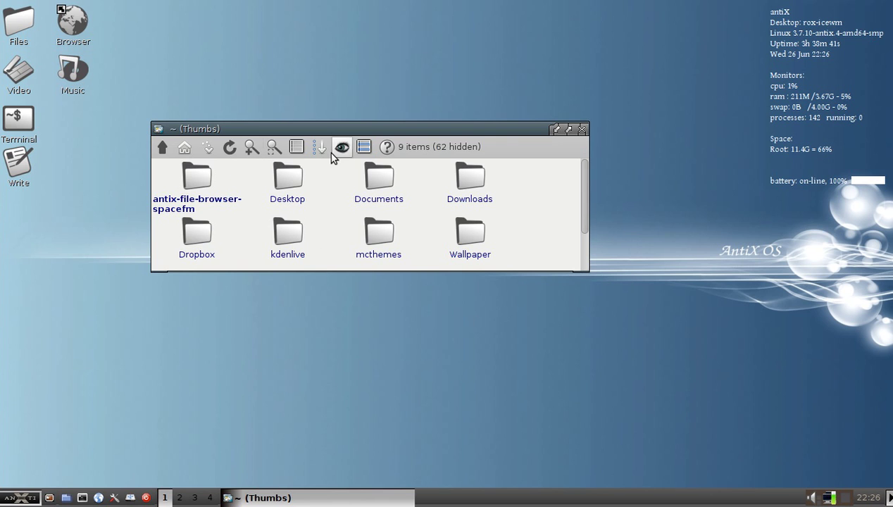
{"action": "left_click_drag", "start_coordinate": [320, 129], "coordinate": [332, 77]}
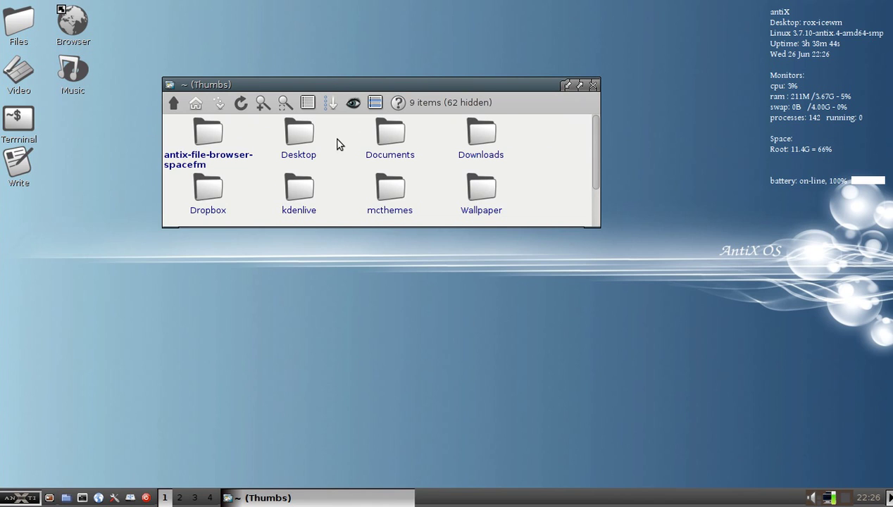
- Step the keyboard focus across Documents and Downloads onto the mcthemes folder
{"action": "scroll", "coordinate": [337, 144], "scroll_direction": "down", "scroll_amount": 1}
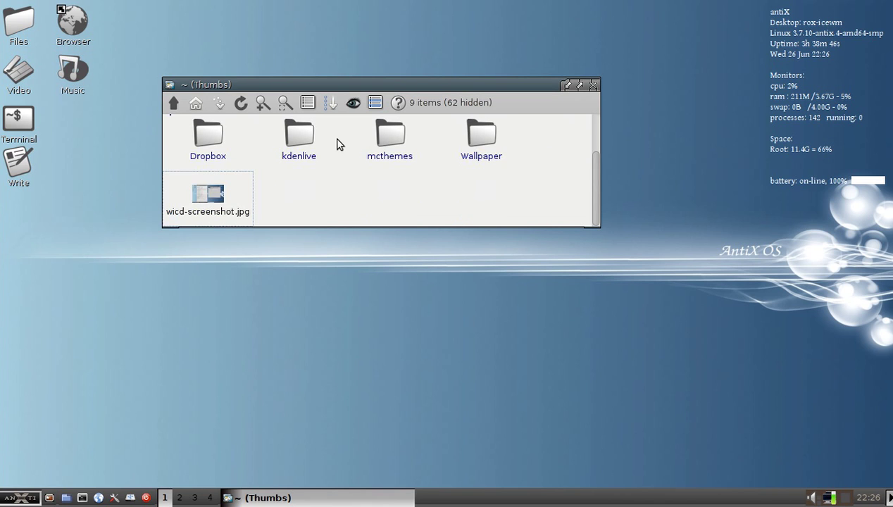
{"action": "key", "text": "Up"}
{"action": "key", "text": "Up"}
{"action": "key", "text": "Right"}
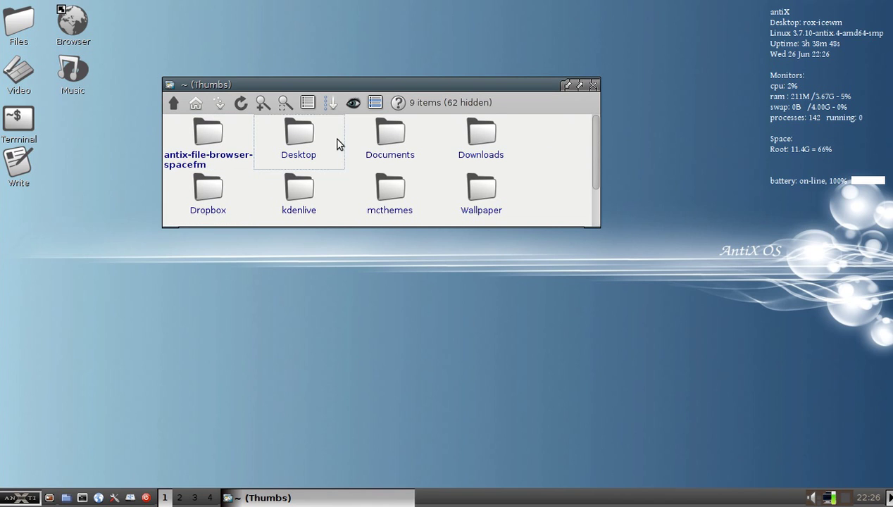
{"action": "key", "text": "Right"}
{"action": "key", "text": "Right"}
{"action": "key", "text": "Down"}
{"action": "key", "text": "Left"}
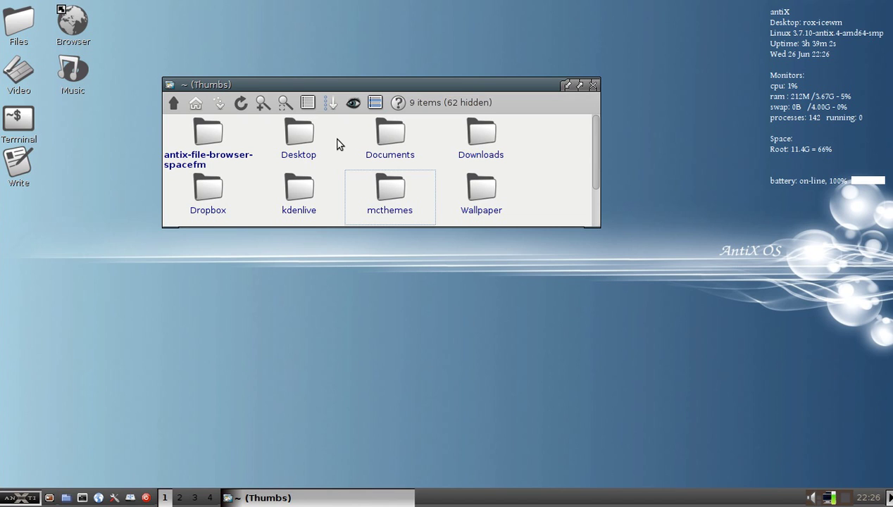
- Look through the mcthemes folder's actions menu, then close it
{"action": "right_click", "coordinate": [336, 143]}
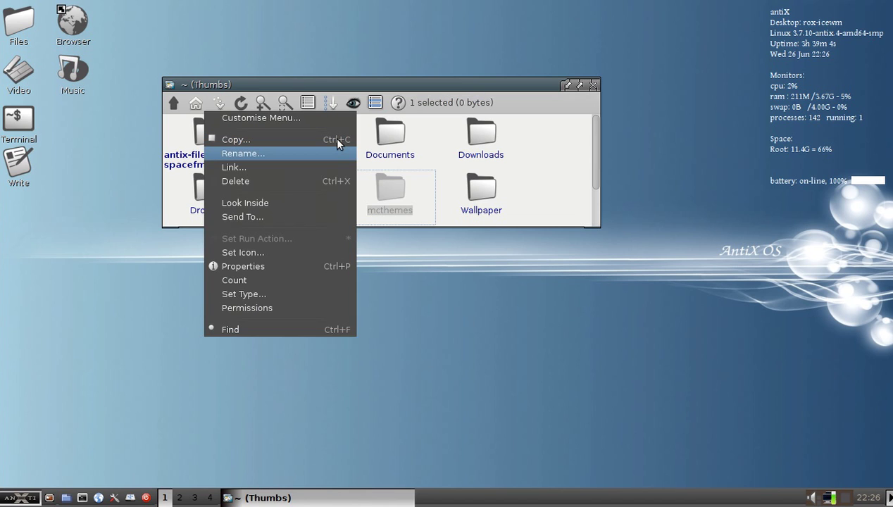
{"action": "key", "text": "Down"}
{"action": "key", "text": "Down"}
{"action": "key", "text": "Down"}
{"action": "key", "text": "Down"}
{"action": "key", "text": "Escape"}
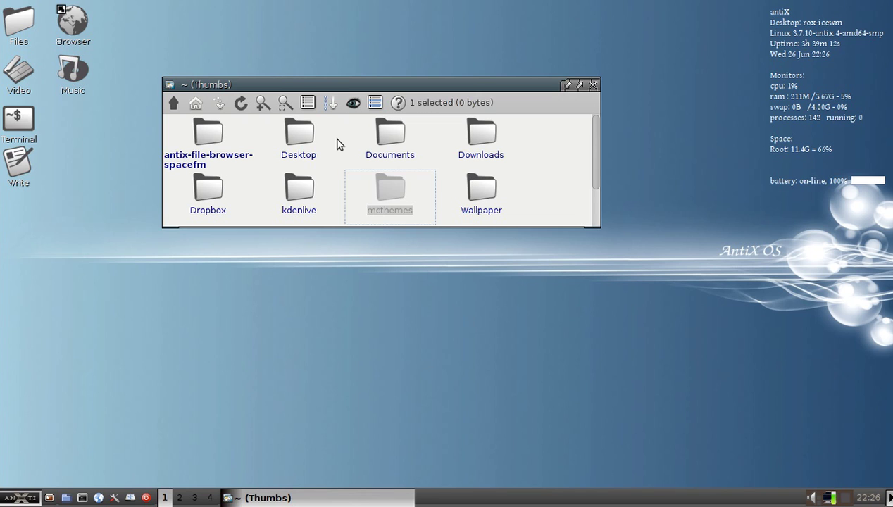
- Open Documents from the keyboard, then go back to the home folder
{"action": "key", "text": "Up"}
{"action": "key", "text": "Return"}
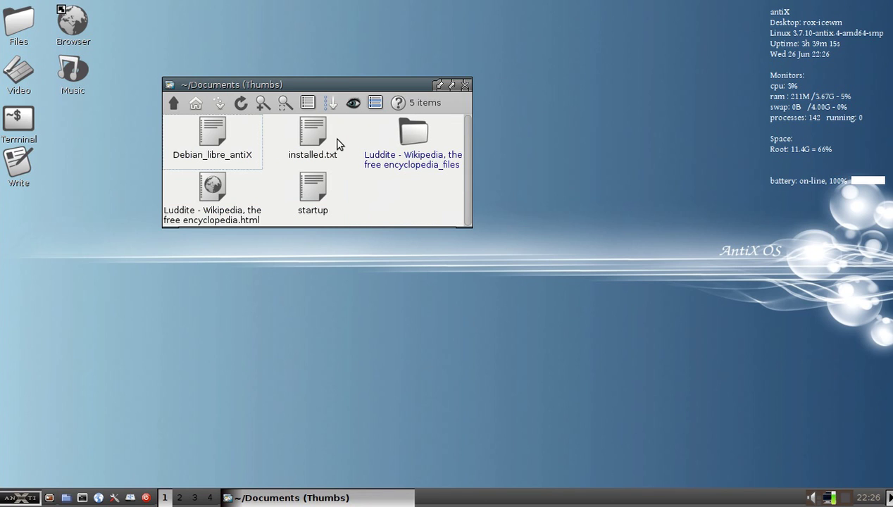
{"action": "key", "text": "BackSpace"}
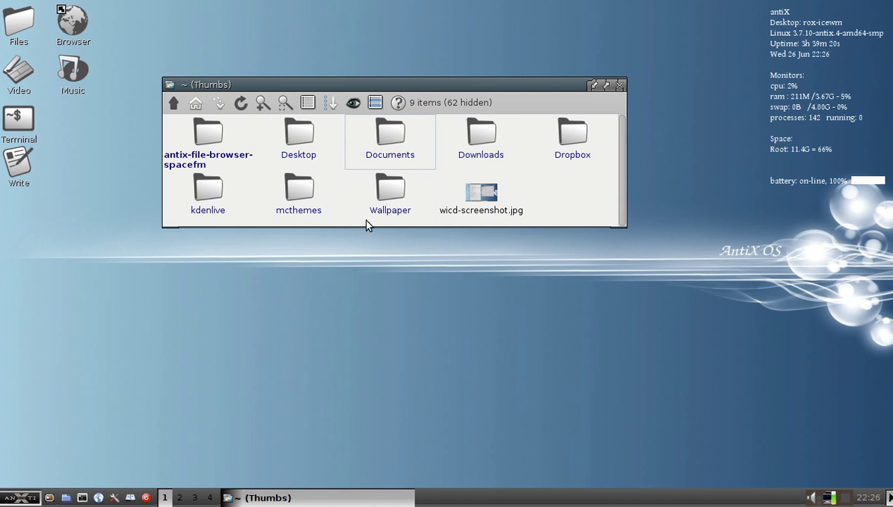
{"action": "left_click", "coordinate": [186, 104]}
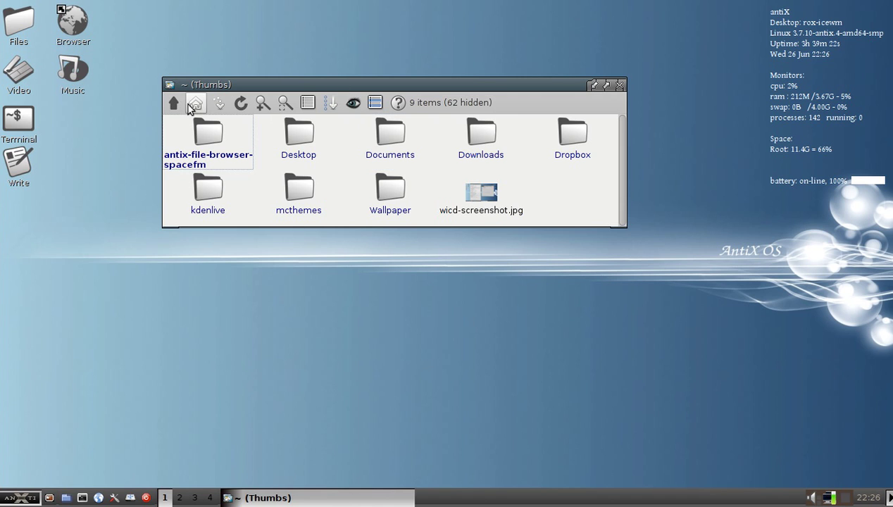
{"action": "left_click", "coordinate": [220, 106]}
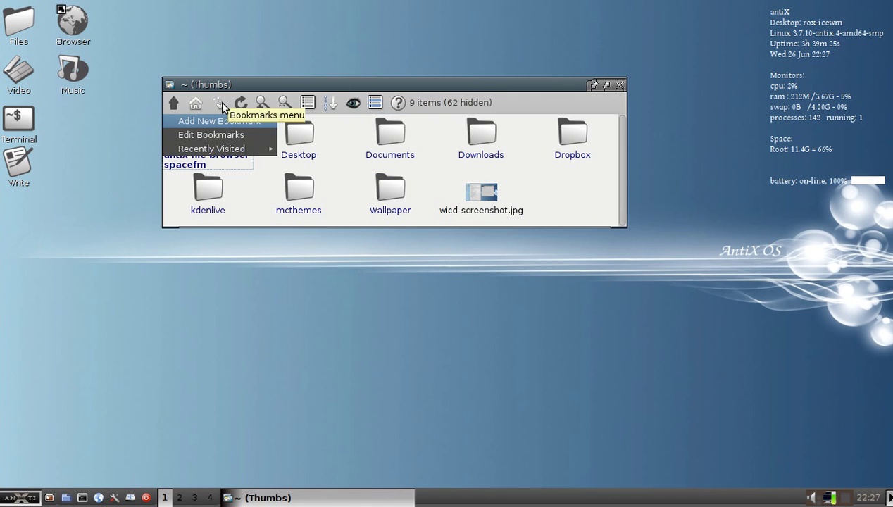
{"action": "left_click", "coordinate": [219, 102]}
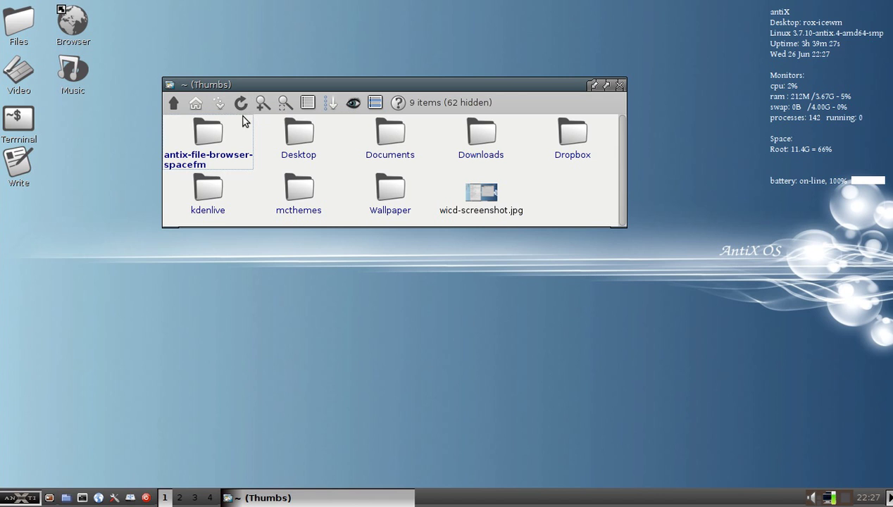
{"action": "left_click", "coordinate": [263, 103]}
{"action": "left_click", "coordinate": [285, 103]}
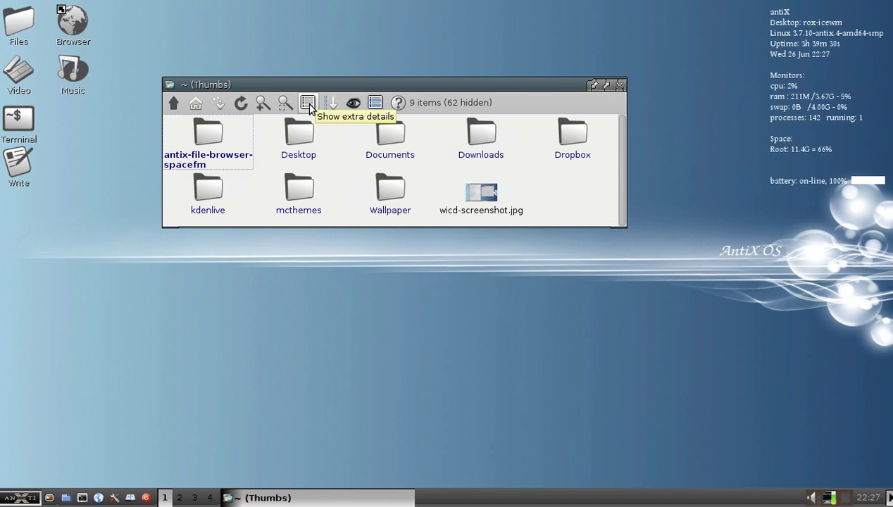
{"action": "left_click", "coordinate": [308, 104]}
{"action": "left_click", "coordinate": [307, 104]}
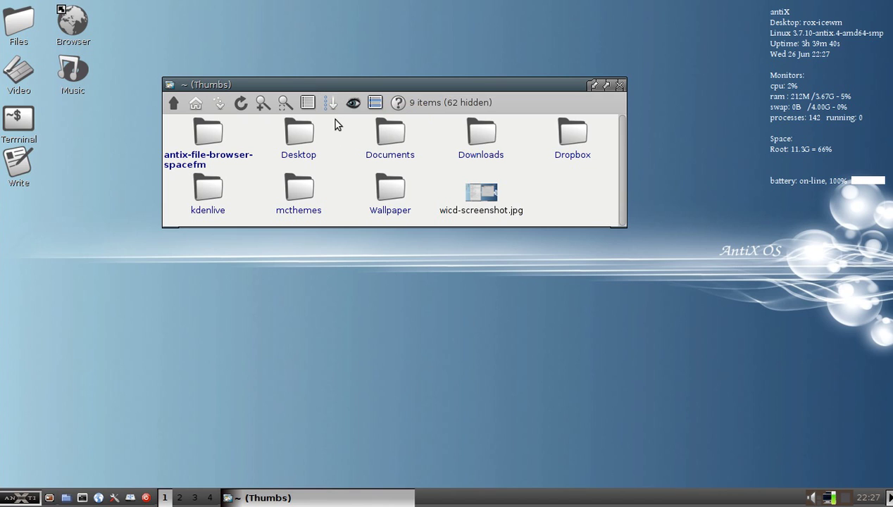
{"action": "right_click", "coordinate": [348, 152]}
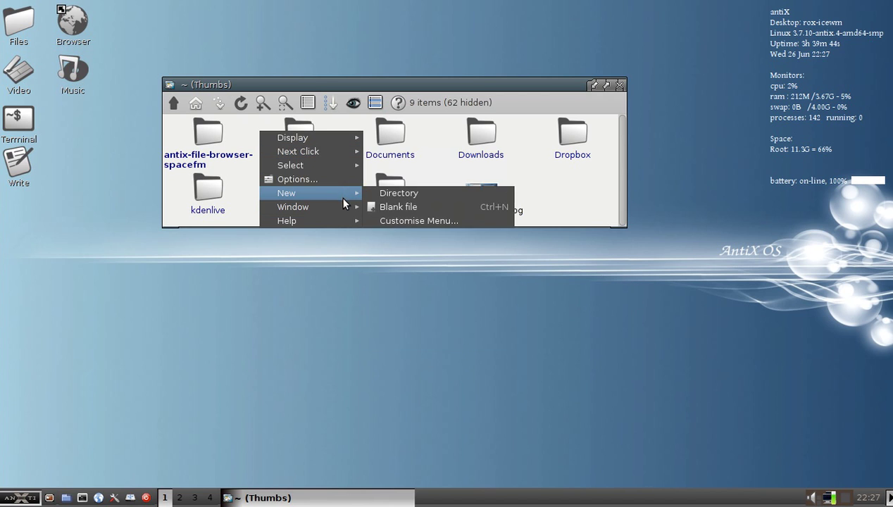
{"action": "mouse_move", "coordinate": [345, 208]}
{"action": "mouse_move", "coordinate": [326, 138]}
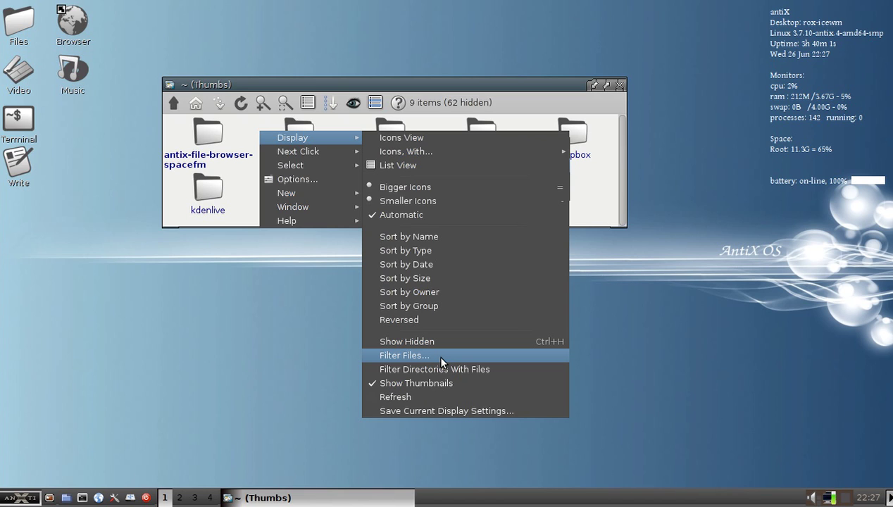
{"action": "left_click", "coordinate": [373, 86]}
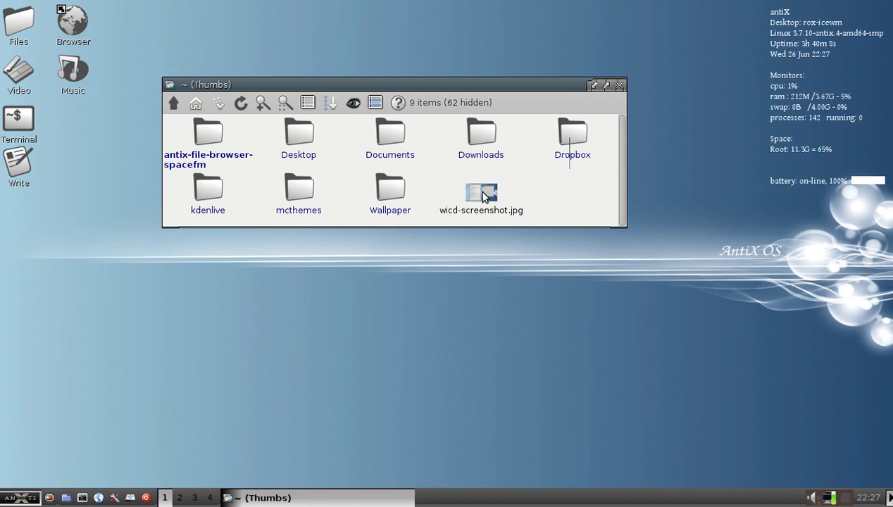
- Copy wicd-screenshot.jpg into the home folder under the name test..jpg
{"action": "mouse_move", "coordinate": [482, 196]}
{"action": "left_mouse_down"}
{"action": "mouse_move", "coordinate": [564, 183]}
{"action": "mouse_move", "coordinate": [556, 170]}
{"action": "mouse_move", "coordinate": [516, 166]}
{"action": "mouse_move", "coordinate": [410, 104]}
{"action": "mouse_move", "coordinate": [552, 195]}
{"action": "mouse_move", "coordinate": [558, 179]}
{"action": "mouse_move", "coordinate": [485, 191]}
{"action": "left_mouse_up"}
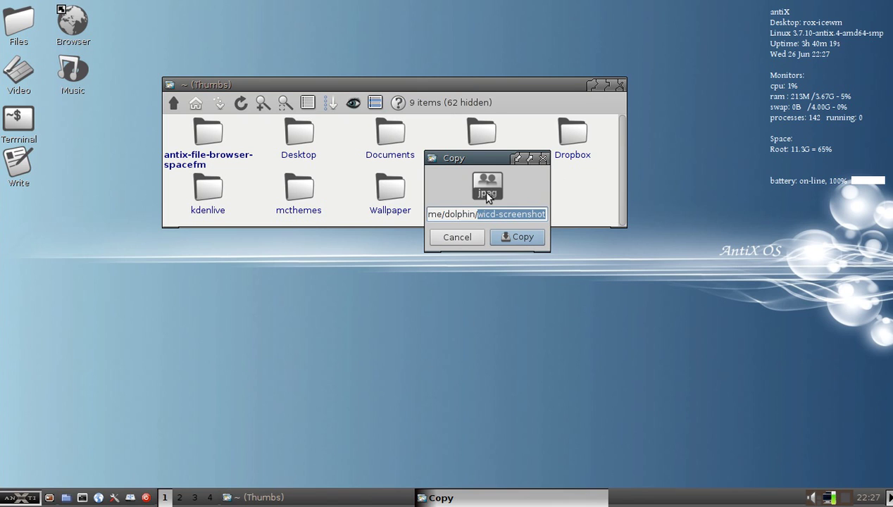
{"action": "type", "text": "test."}
{"action": "key", "text": "Return"}
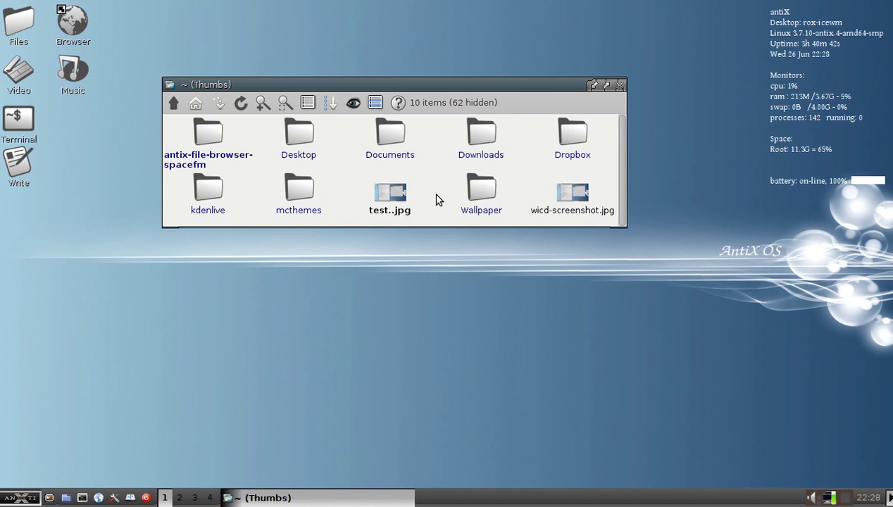
- Delete test..jpg with the Delete action
{"action": "key", "text": "Delete"}
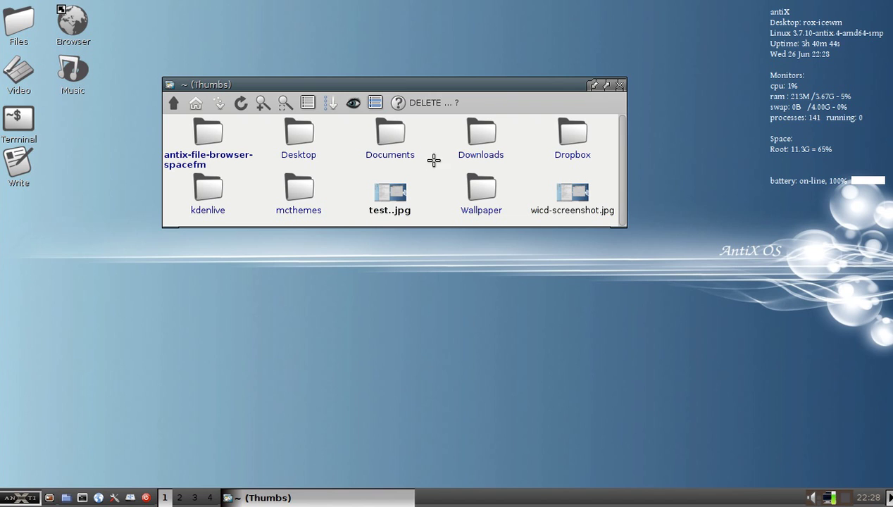
{"action": "left_click", "coordinate": [398, 196]}
{"action": "left_click", "coordinate": [422, 299]}
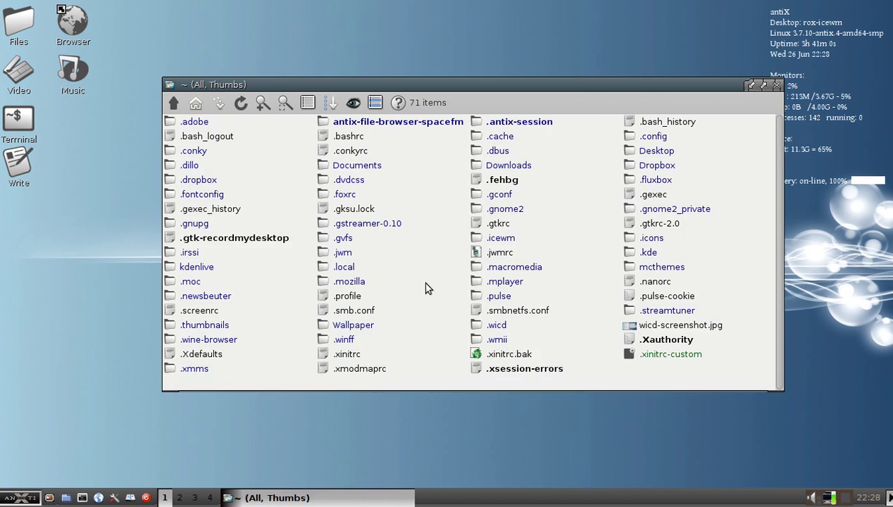
{"action": "key", "text": "ctrl+h"}
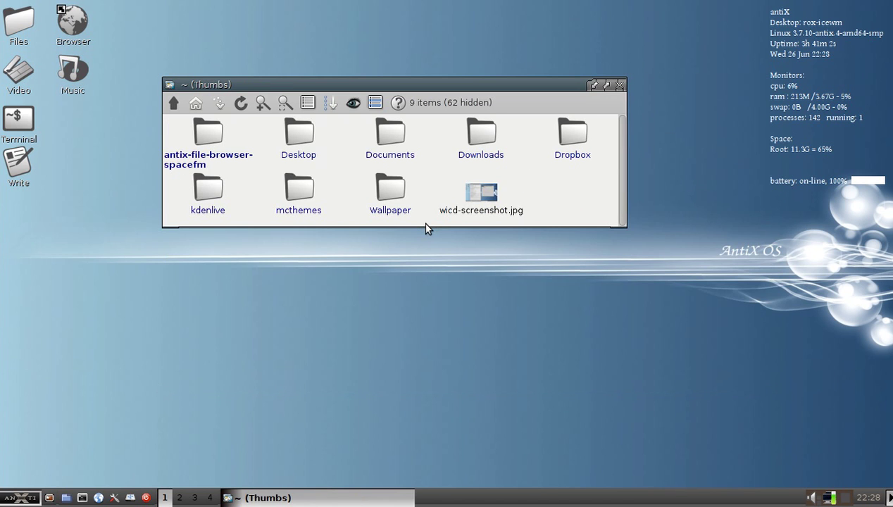
{"action": "left_click", "coordinate": [353, 103]}
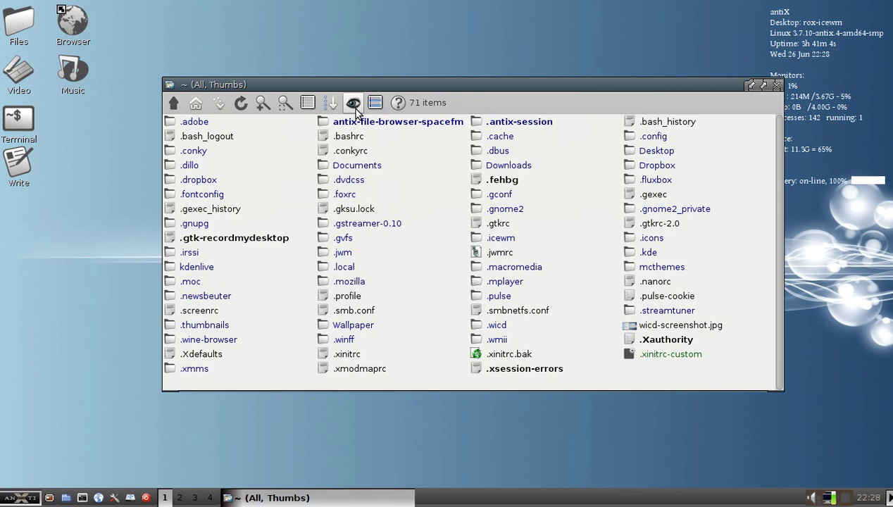
{"action": "left_click", "coordinate": [354, 107]}
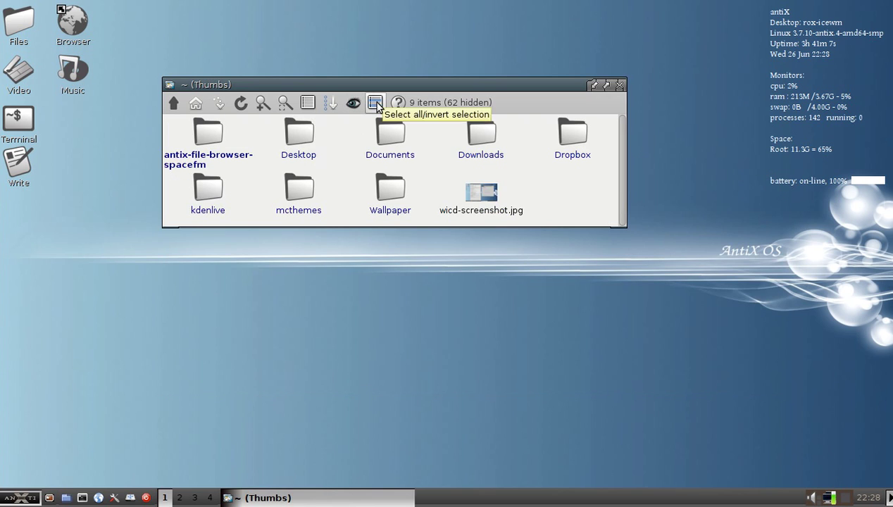
{"action": "left_click", "coordinate": [375, 104]}
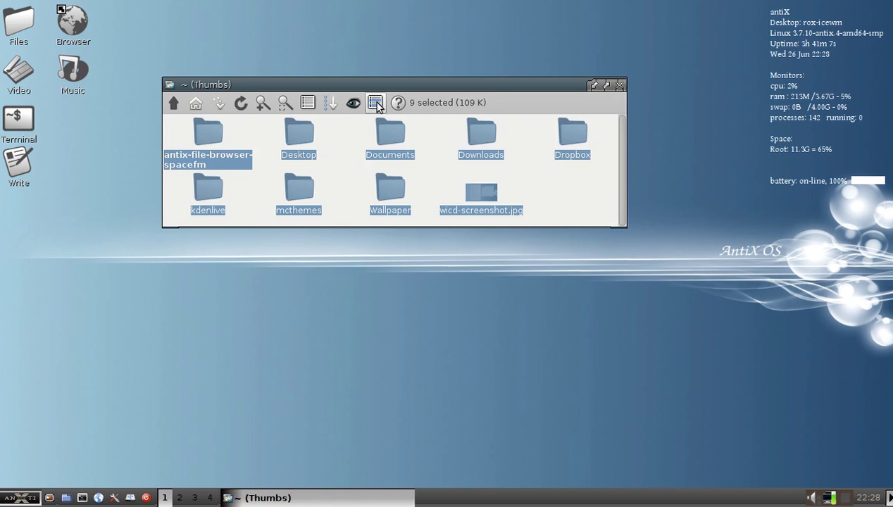
{"action": "left_click", "coordinate": [344, 165]}
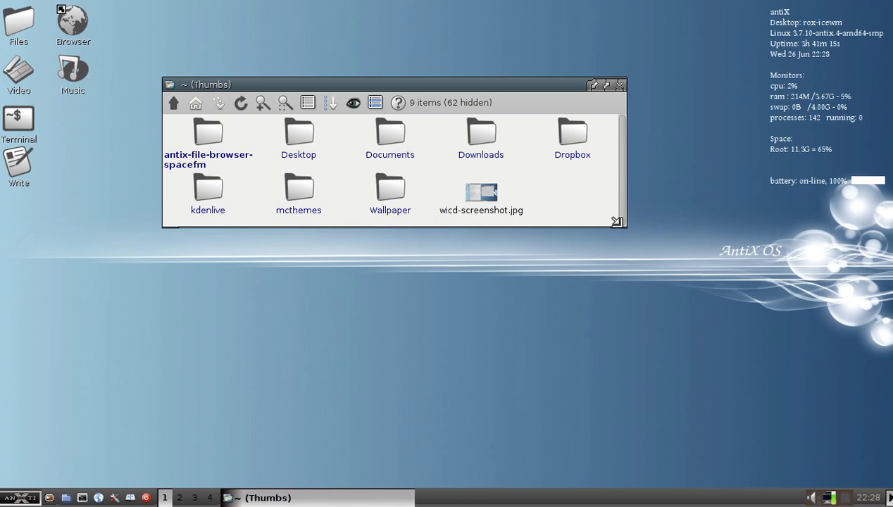
{"action": "left_click_drag", "start_coordinate": [614, 223], "coordinate": [421, 215]}
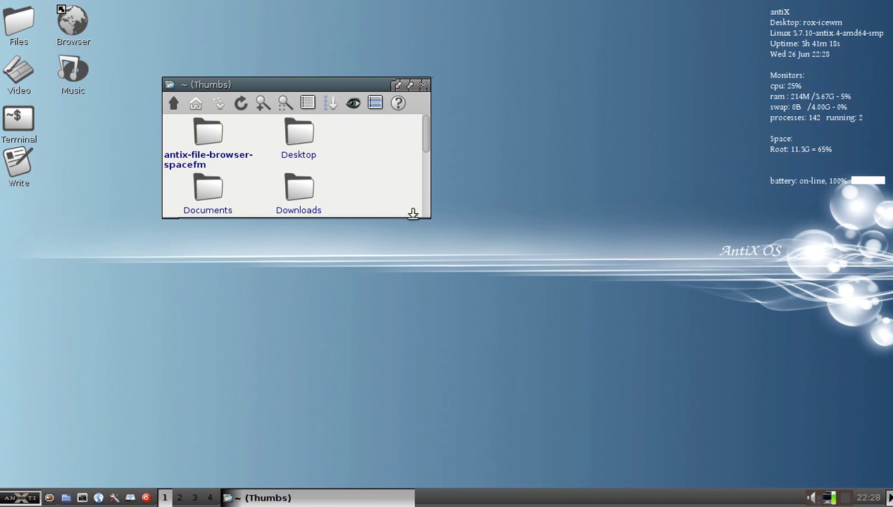
{"action": "scroll", "coordinate": [426, 148], "scroll_direction": "down", "scroll_amount": 1}
{"action": "mouse_move", "coordinate": [426, 148]}
{"action": "left_mouse_down"}
{"action": "mouse_move", "coordinate": [424, 183]}
{"action": "mouse_move", "coordinate": [418, 144]}
{"action": "left_mouse_up"}
{"action": "key", "text": "ctrl+e"}
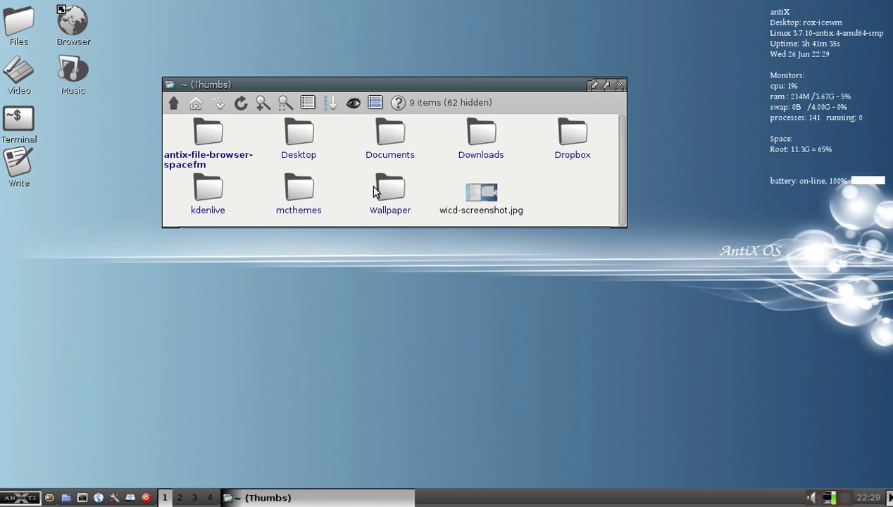
- Set the JPEG run action to mirage, replacing the feh -F command
{"action": "right_click", "coordinate": [553, 179]}
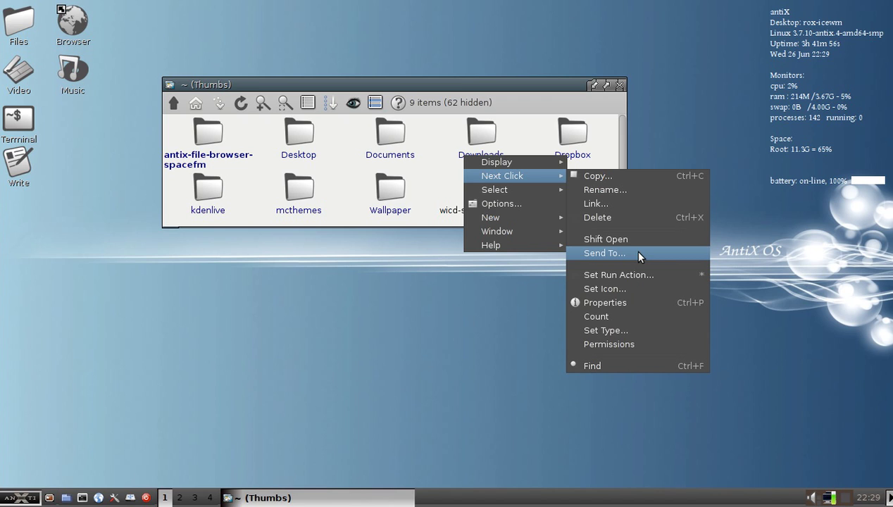
{"action": "left_click", "coordinate": [628, 275]}
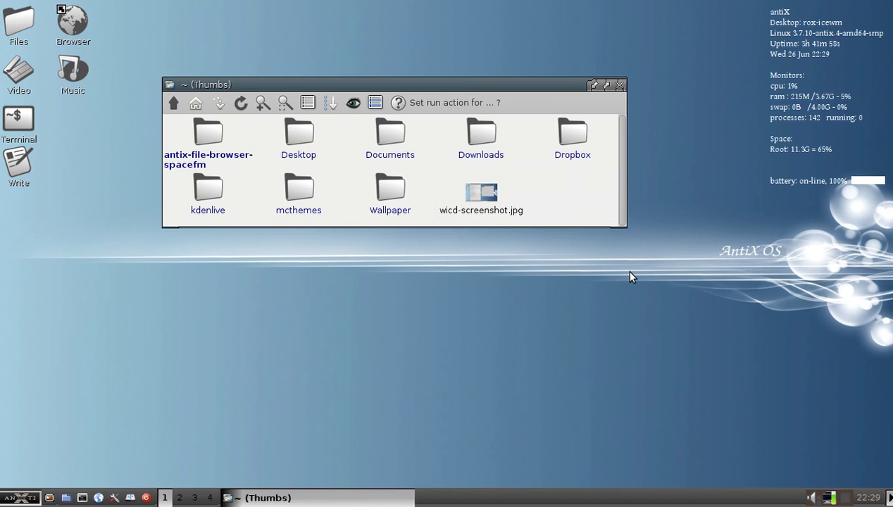
{"action": "left_click", "coordinate": [481, 194]}
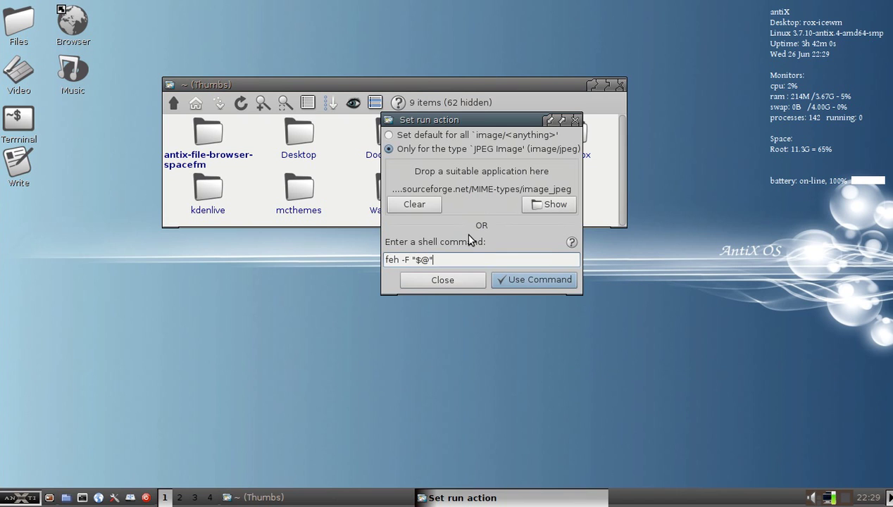
{"action": "double_click", "coordinate": [404, 259]}
{"action": "left_click_drag", "start_coordinate": [404, 259], "coordinate": [382, 258]}
{"action": "type", "text": "mirage"}
{"action": "left_click", "coordinate": [546, 279]}
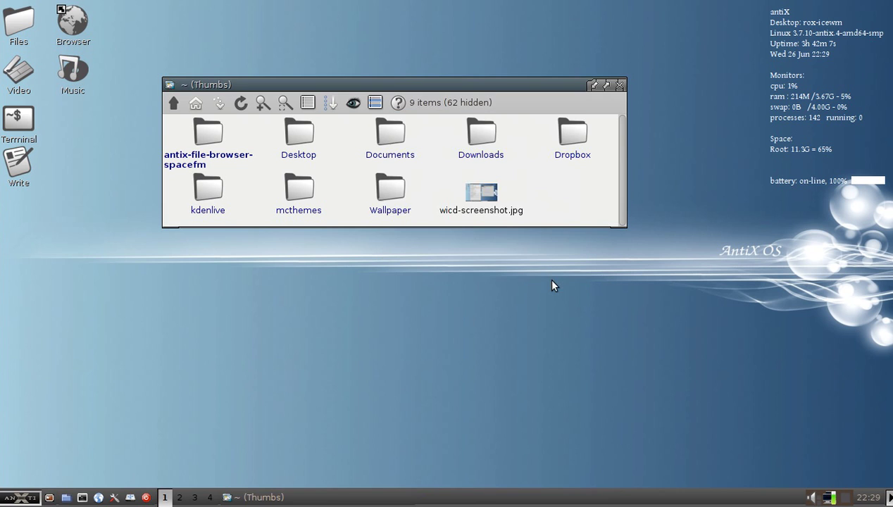
- Open wicd-screenshot.jpg in Mirage to test it, then close the viewer
{"action": "left_click", "coordinate": [498, 202]}
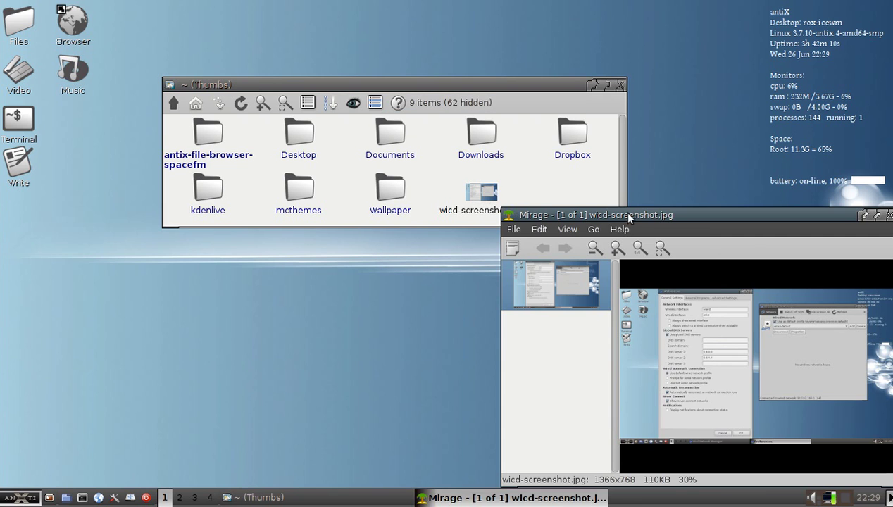
{"action": "left_click_drag", "start_coordinate": [629, 217], "coordinate": [452, 160]}
{"action": "left_click", "coordinate": [711, 158]}
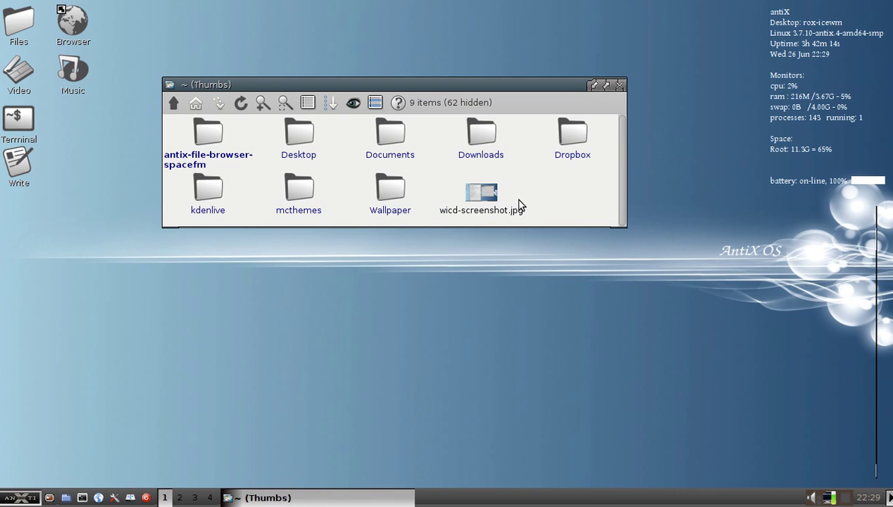
{"action": "right_click", "coordinate": [484, 196]}
{"action": "left_click", "coordinate": [557, 185]}
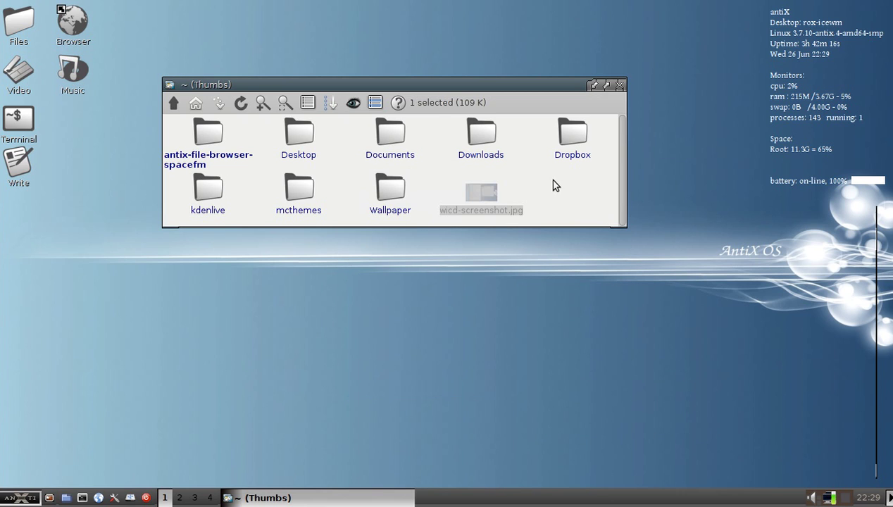
{"action": "right_click", "coordinate": [562, 189]}
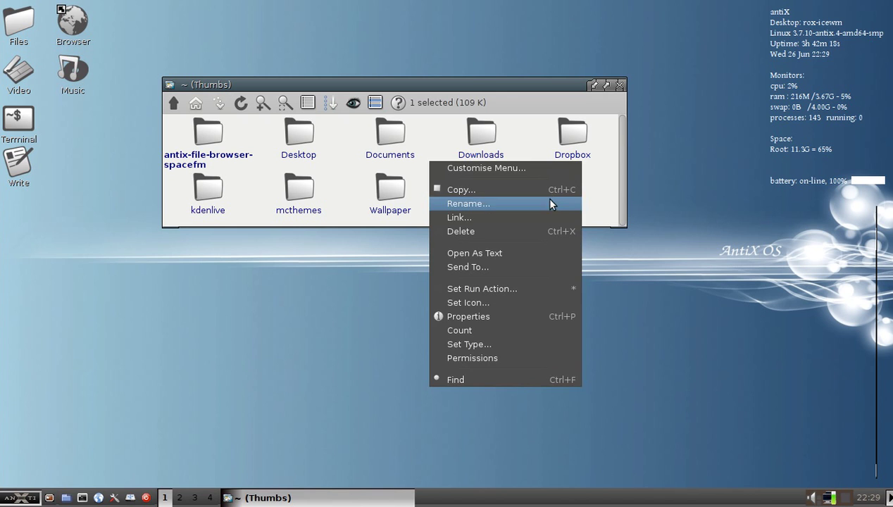
{"action": "left_click", "coordinate": [533, 155]}
{"action": "left_click", "coordinate": [563, 199]}
{"action": "right_click", "coordinate": [568, 202]}
{"action": "mouse_move", "coordinate": [569, 200]}
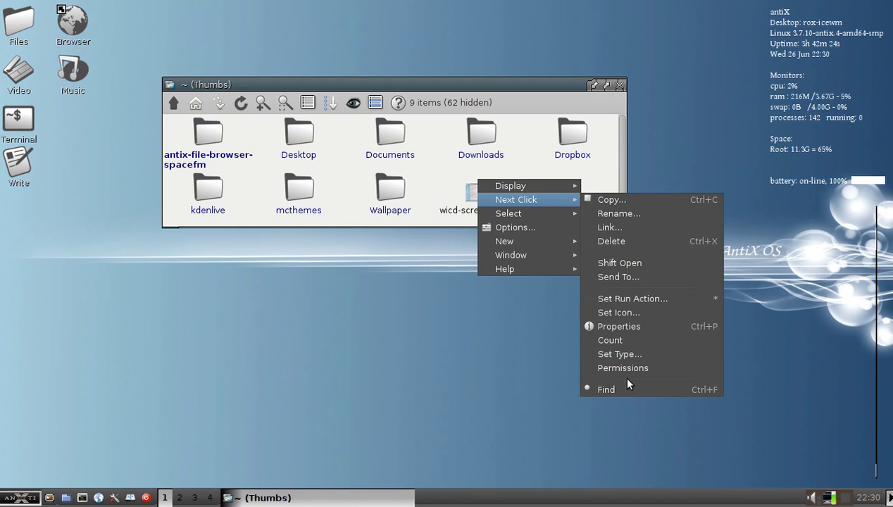
{"action": "left_click", "coordinate": [536, 163]}
{"action": "left_click", "coordinate": [486, 195]}
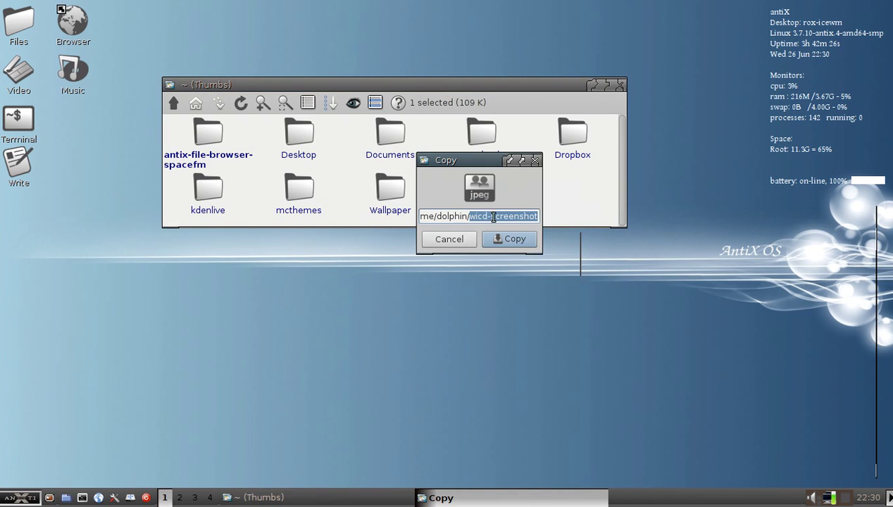
{"action": "left_click", "coordinate": [456, 241]}
{"action": "right_click", "coordinate": [464, 198]}
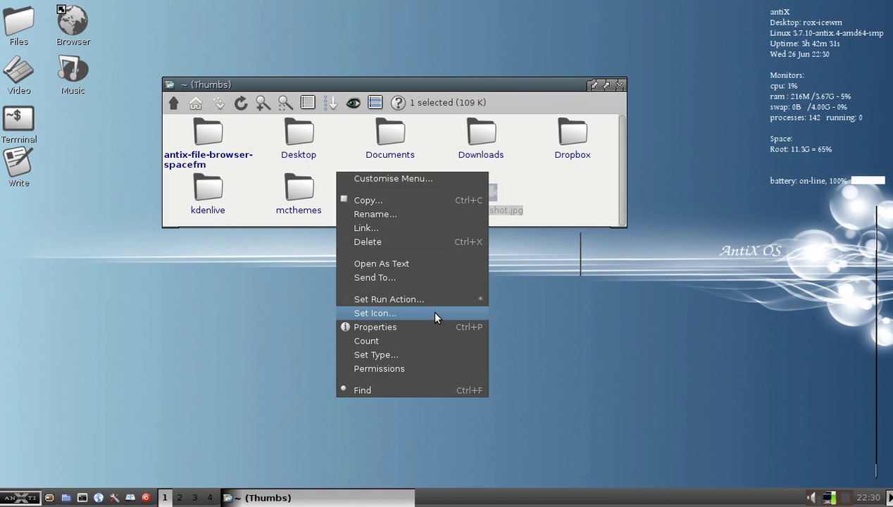
{"action": "left_click", "coordinate": [412, 331]}
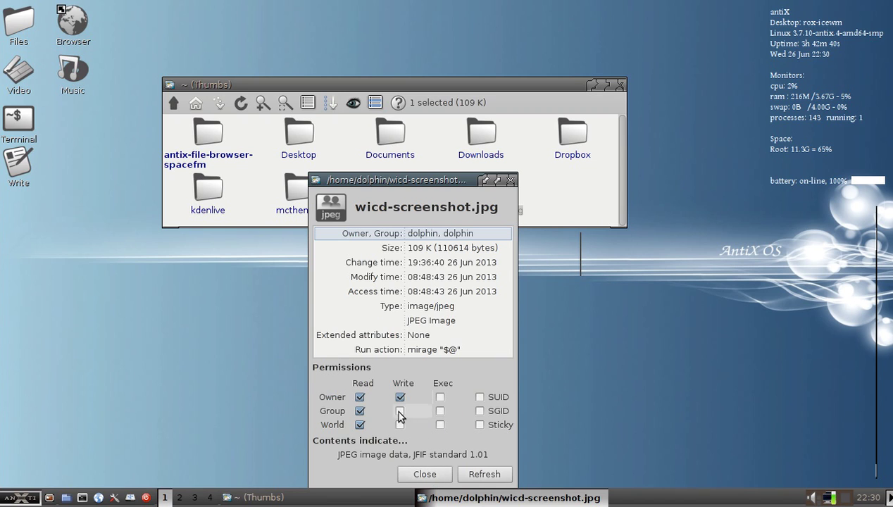
{"action": "left_click", "coordinate": [425, 474]}
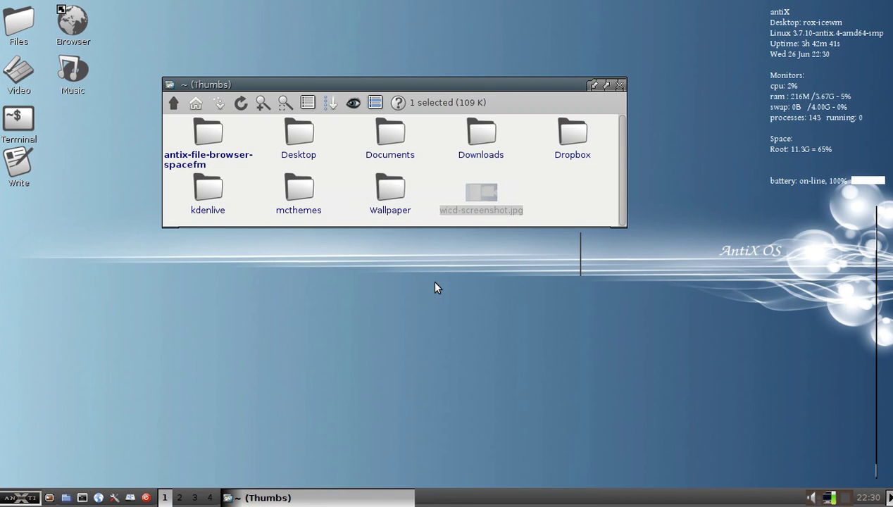
- Open a second home-folder window and move it lower on the desktop
{"action": "left_click", "coordinate": [549, 195]}
{"action": "right_click", "coordinate": [543, 192]}
{"action": "mouse_move", "coordinate": [522, 209]}
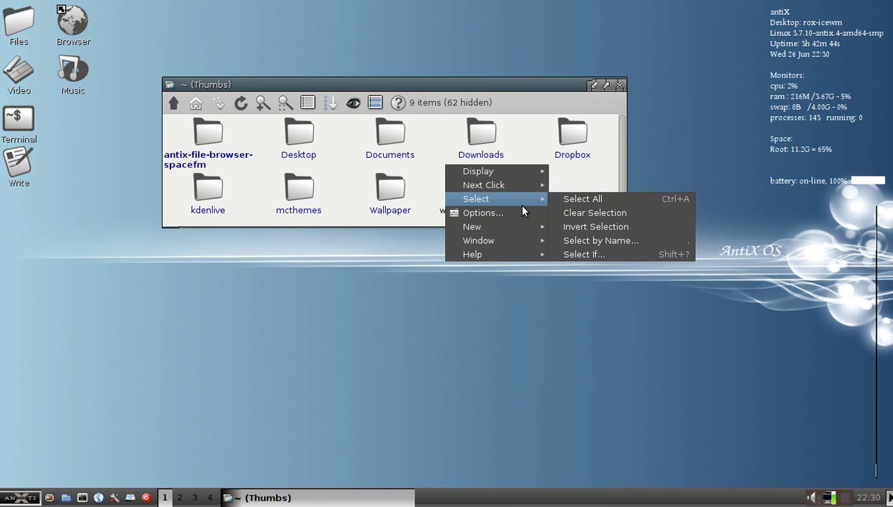
{"action": "mouse_move", "coordinate": [515, 240]}
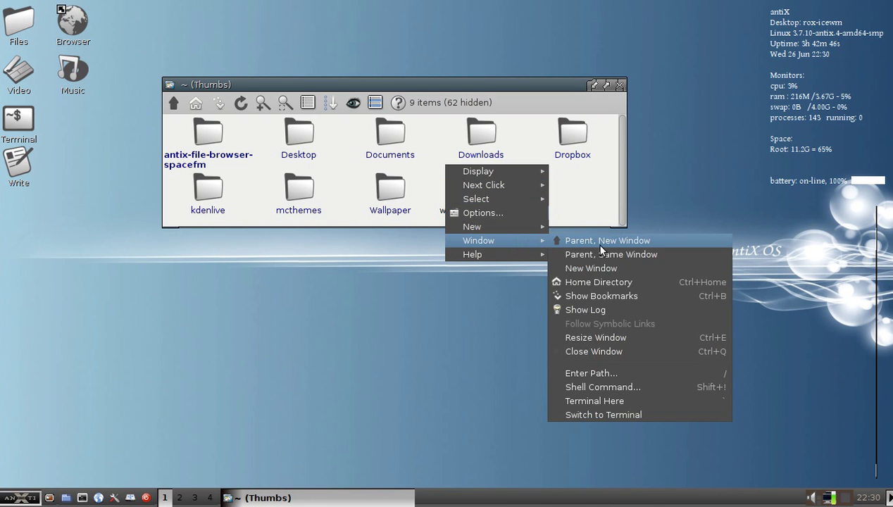
{"action": "left_click", "coordinate": [652, 266]}
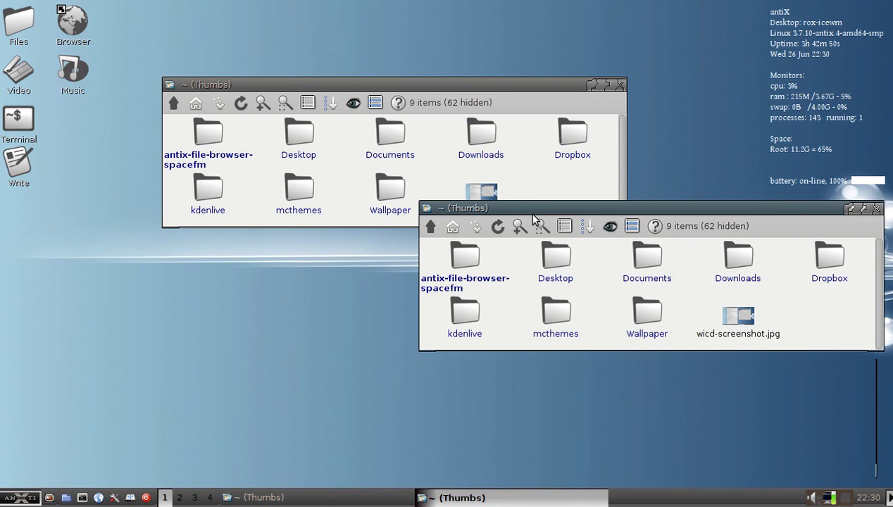
{"action": "left_click_drag", "start_coordinate": [542, 200], "coordinate": [294, 262]}
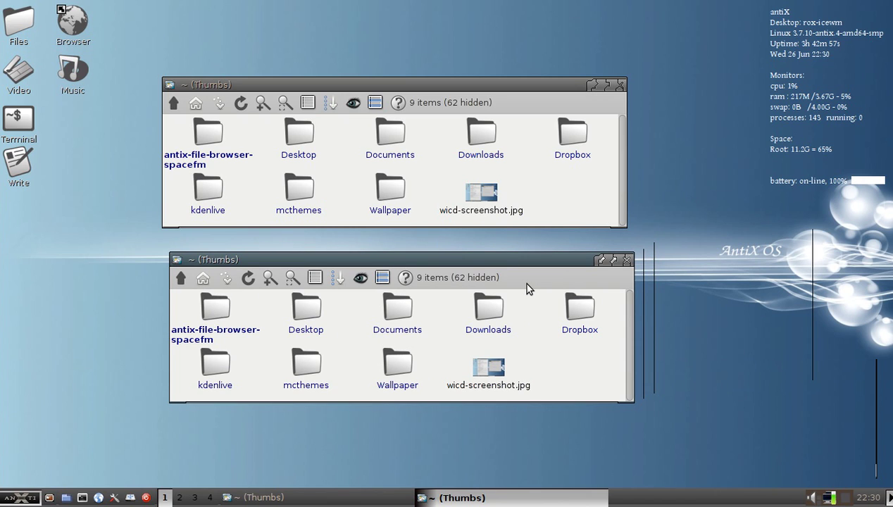
- Open Documents in the upper window and copy wicd-screenshot.jpg into it from the lower window
{"action": "left_click", "coordinate": [477, 196]}
{"action": "mouse_move", "coordinate": [477, 197]}
{"action": "left_mouse_down"}
{"action": "mouse_move", "coordinate": [571, 323]}
{"action": "mouse_move", "coordinate": [480, 211]}
{"action": "mouse_move", "coordinate": [485, 197]}
{"action": "left_mouse_up"}
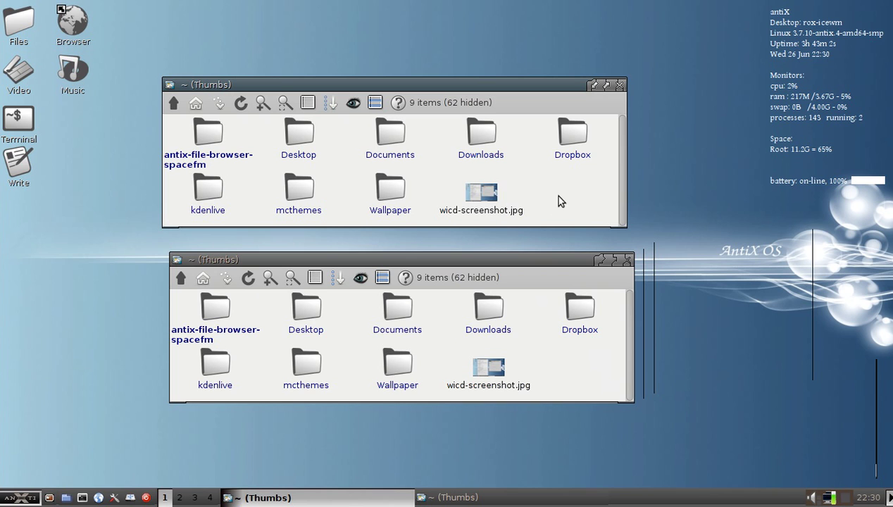
{"action": "left_click", "coordinate": [399, 140]}
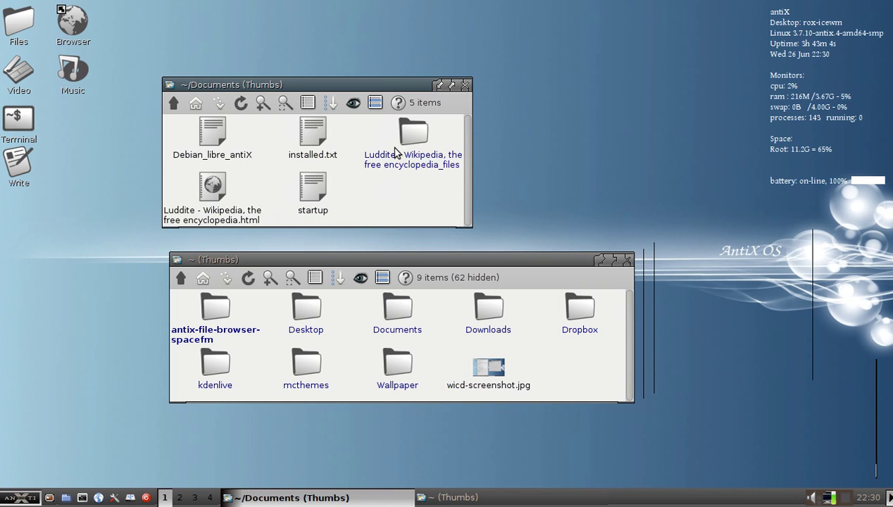
{"action": "left_click_drag", "start_coordinate": [488, 386], "coordinate": [381, 189]}
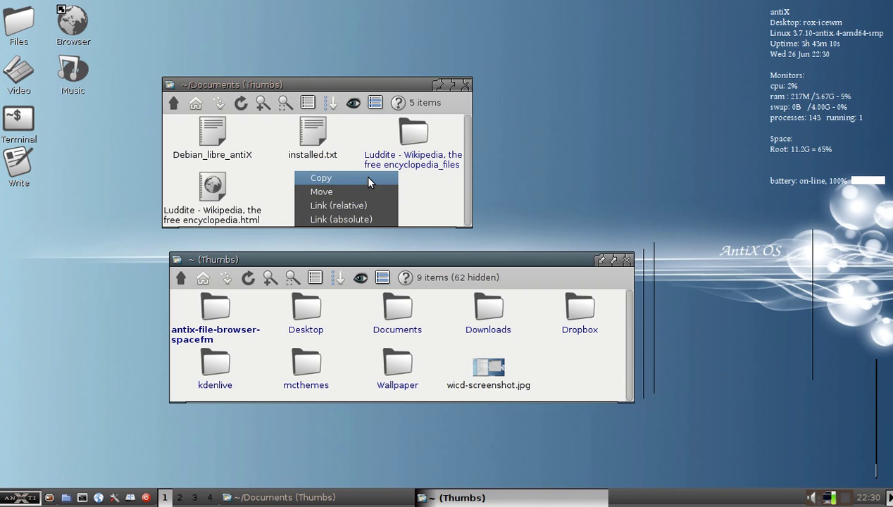
{"action": "left_click", "coordinate": [364, 177]}
- Resize the Documents window to fit its six items, then return to the home folder
{"action": "scroll", "coordinate": [395, 200], "scroll_direction": "down", "scroll_amount": 1}
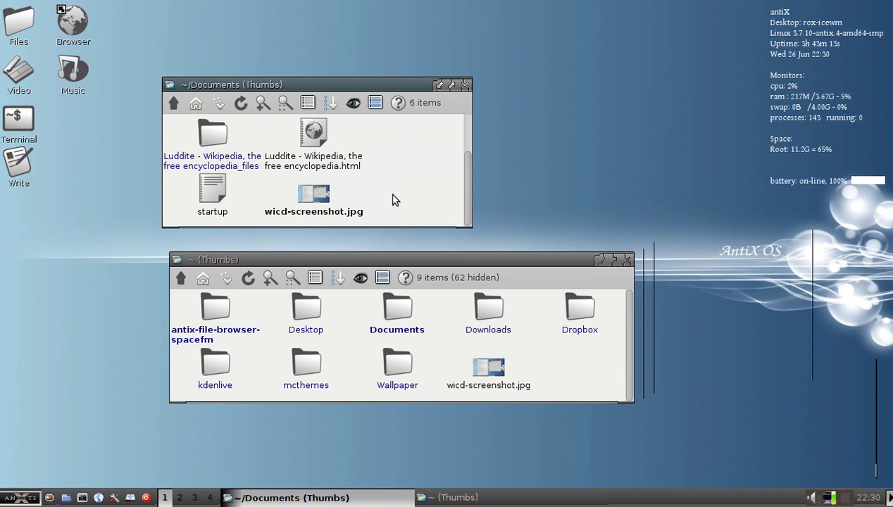
{"action": "scroll", "coordinate": [392, 199], "scroll_direction": "up", "scroll_amount": 1}
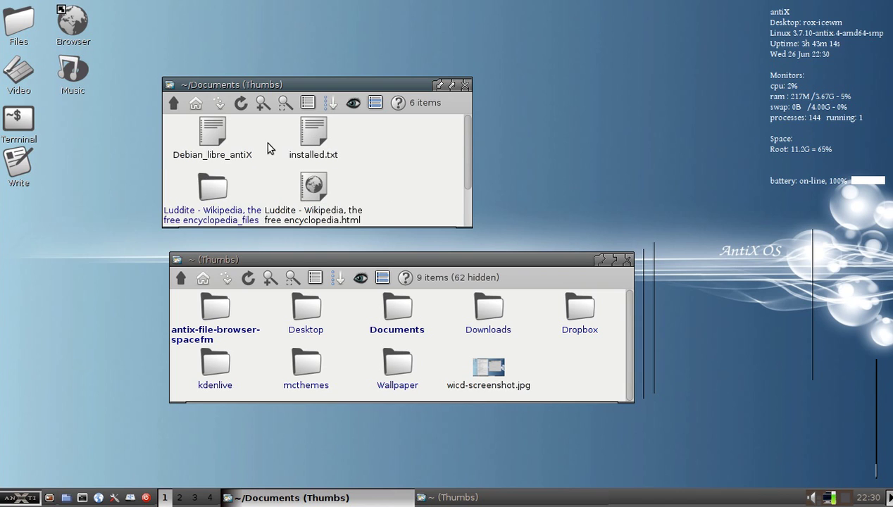
{"action": "key", "text": "ctrl+e"}
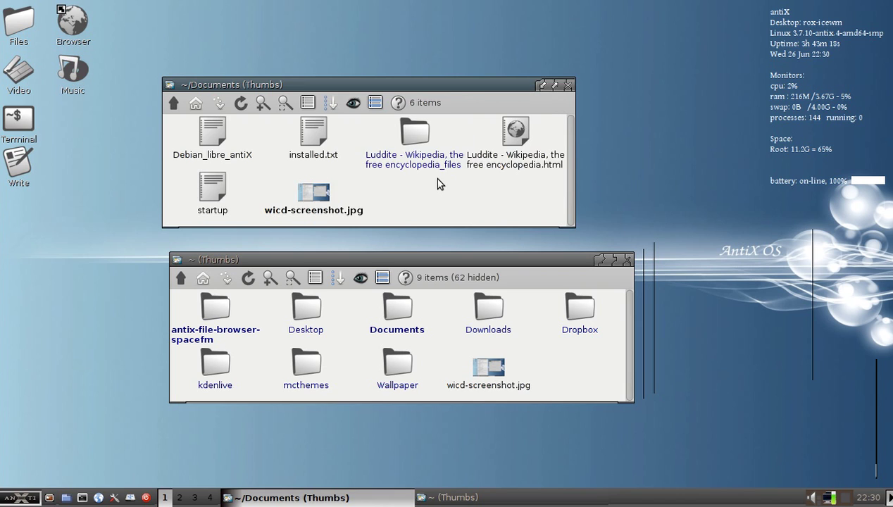
{"action": "key", "text": "BackSpace"}
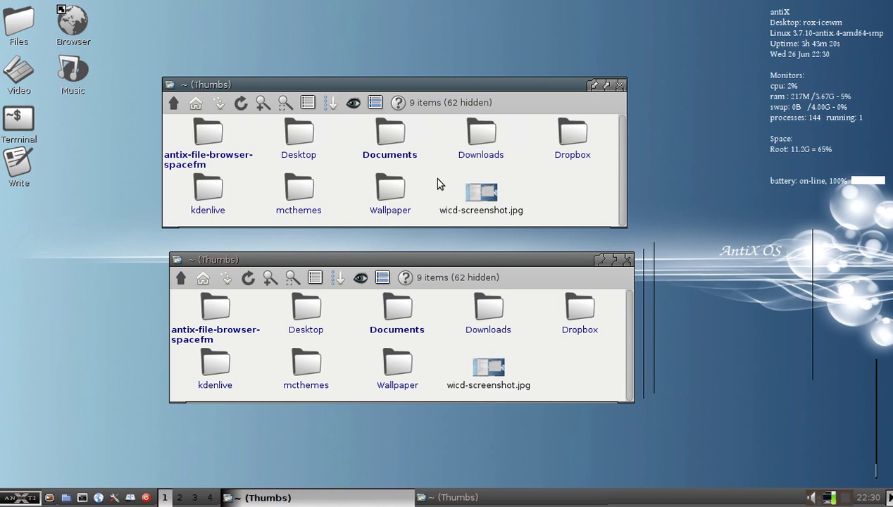
{"action": "right_click", "coordinate": [392, 190]}
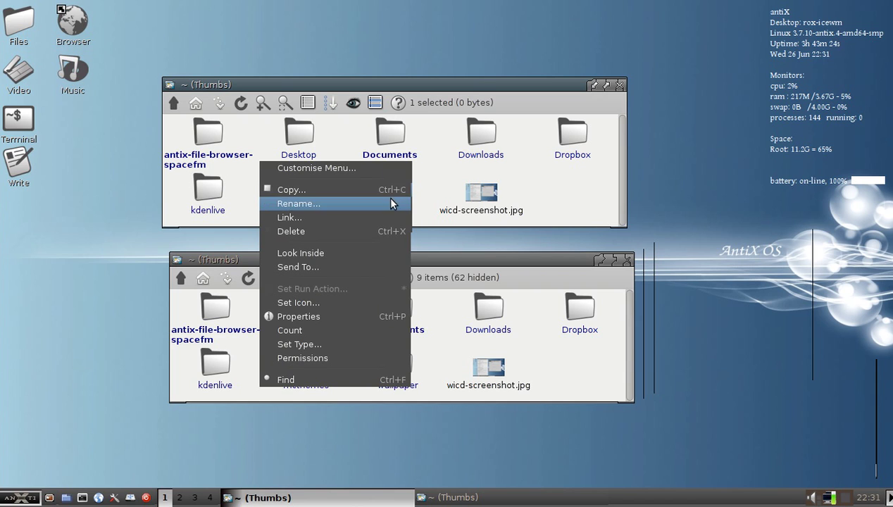
{"action": "left_click", "coordinate": [561, 193]}
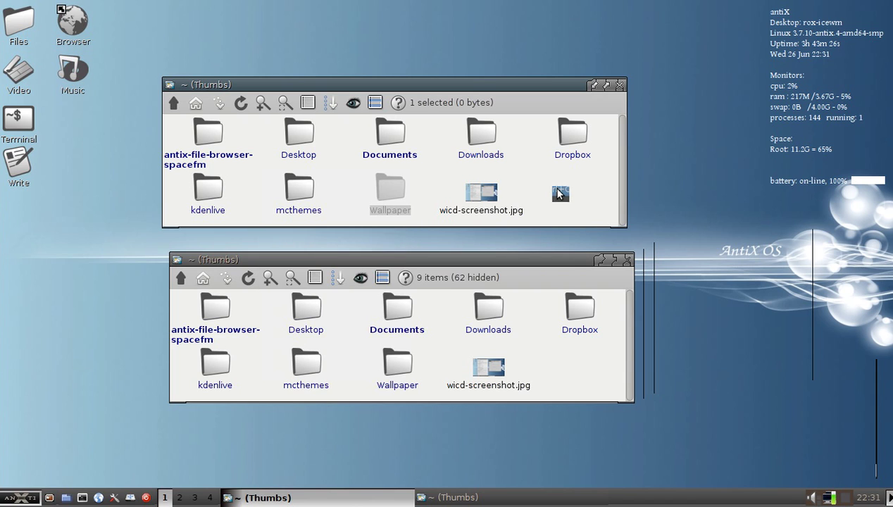
{"action": "right_click", "coordinate": [557, 190]}
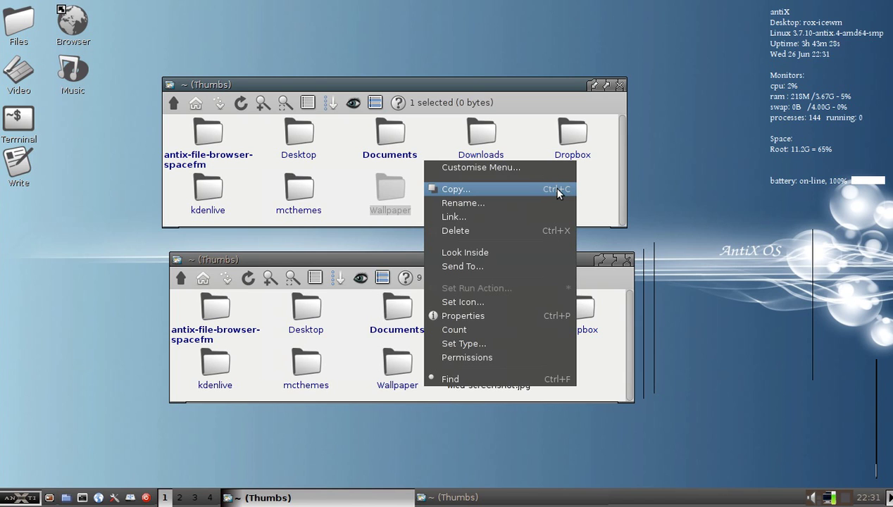
{"action": "left_click", "coordinate": [529, 169]}
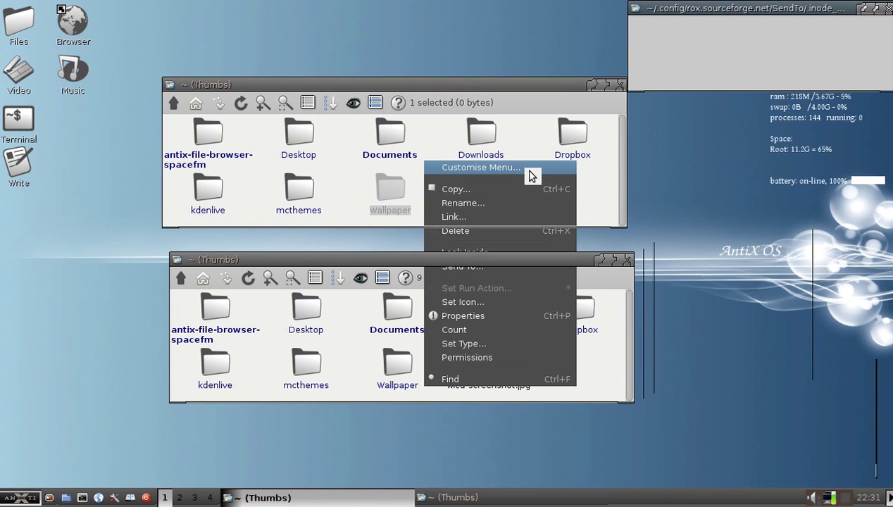
{"action": "left_click", "coordinate": [565, 297]}
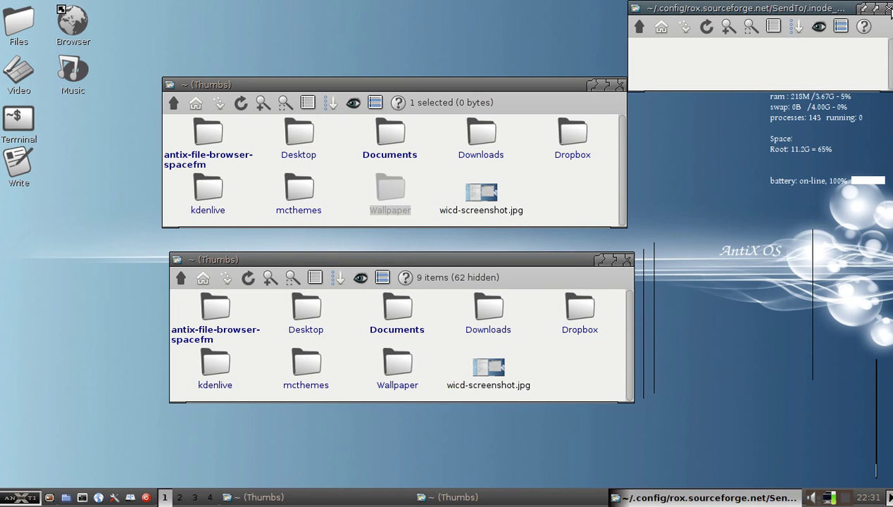
{"action": "left_click", "coordinate": [887, 8]}
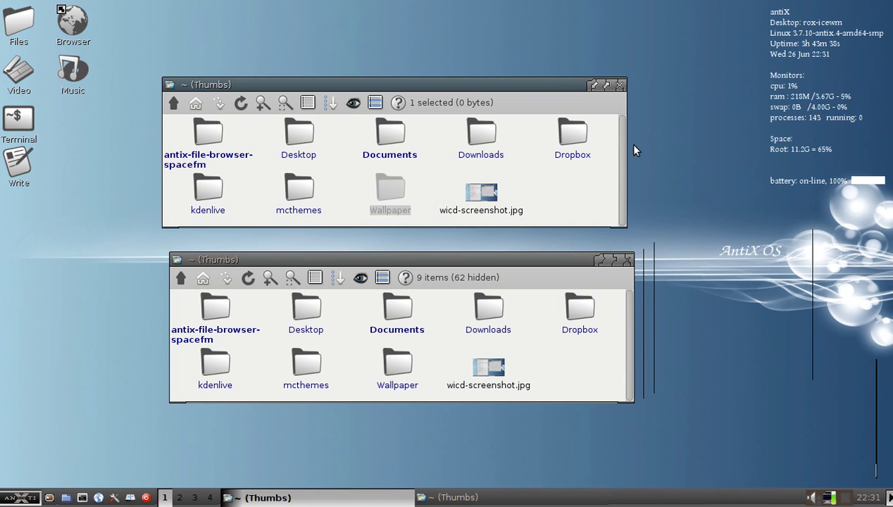
- Open the ROX-Filer Options from the filer window's main menu
{"action": "right_click", "coordinate": [548, 190]}
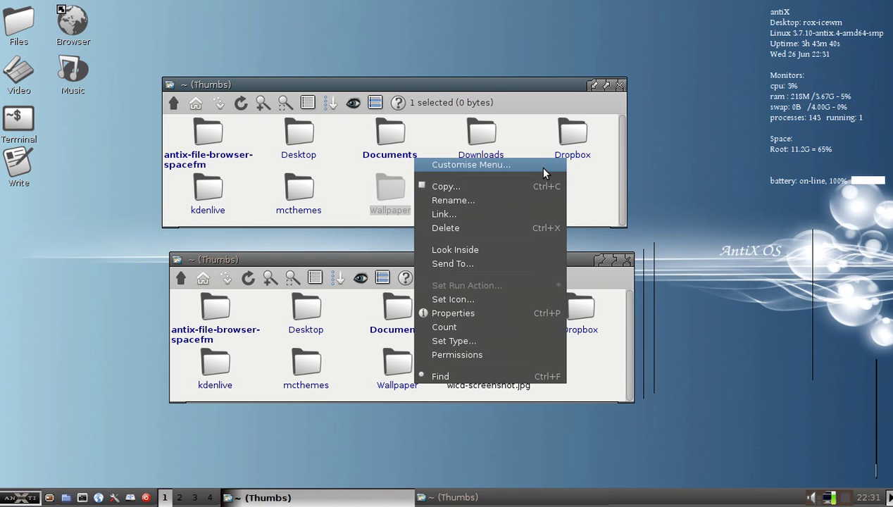
{"action": "left_click", "coordinate": [533, 142]}
{"action": "left_click", "coordinate": [587, 210]}
{"action": "right_click", "coordinate": [574, 193]}
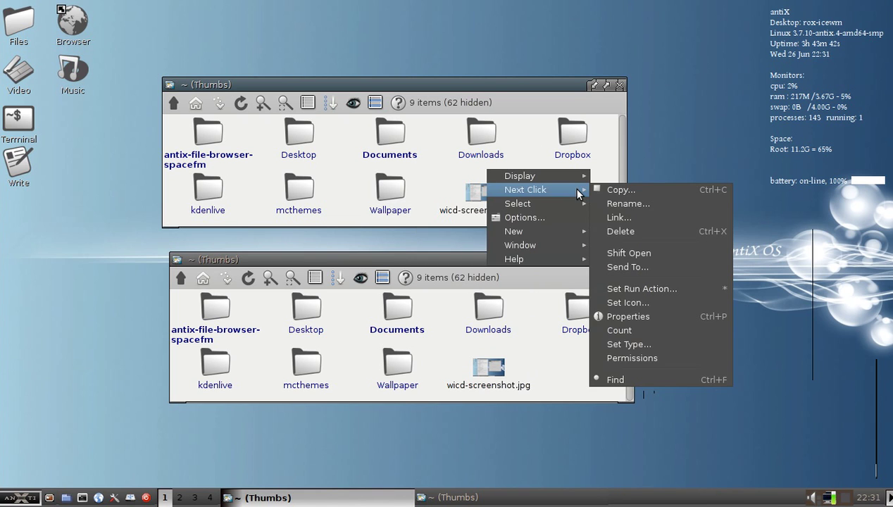
{"action": "left_click", "coordinate": [543, 220]}
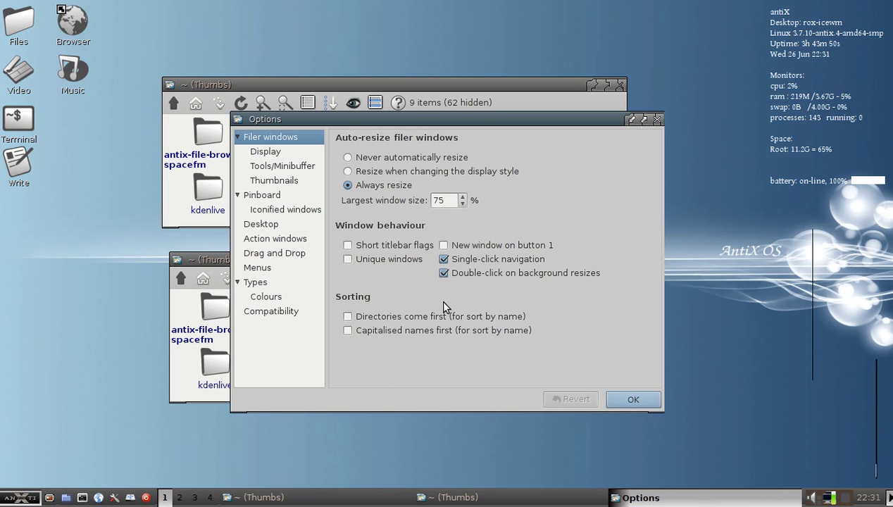
- View the Pinboard and Desktop settings, then raise the home-folder window
{"action": "left_click", "coordinate": [294, 190]}
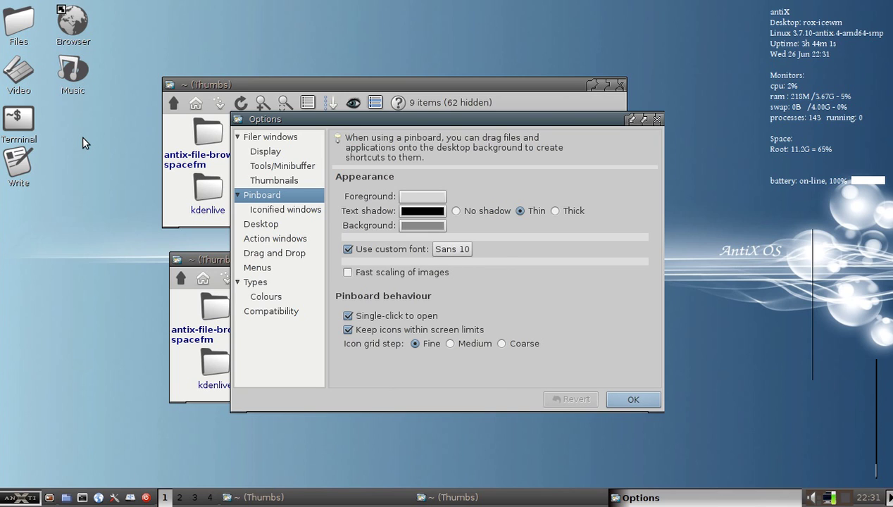
{"action": "left_click", "coordinate": [261, 224]}
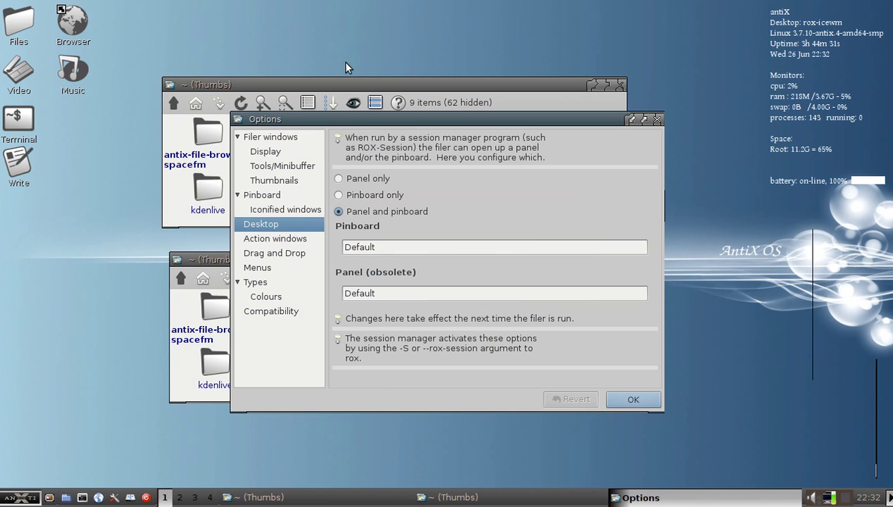
{"action": "left_click", "coordinate": [344, 83]}
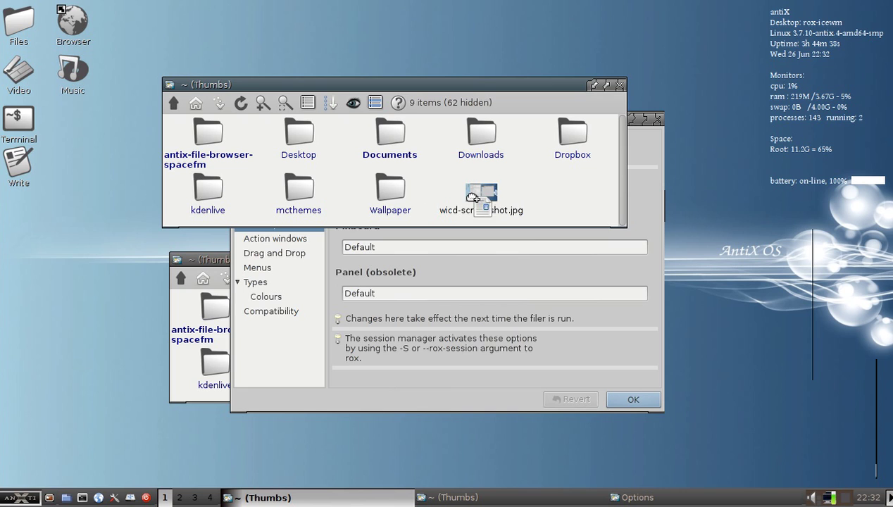
- Pin wicd-screenshot.jpg to the desktop and open its Edit Item dialog without changes
{"action": "left_click_drag", "start_coordinate": [478, 196], "coordinate": [62, 285]}
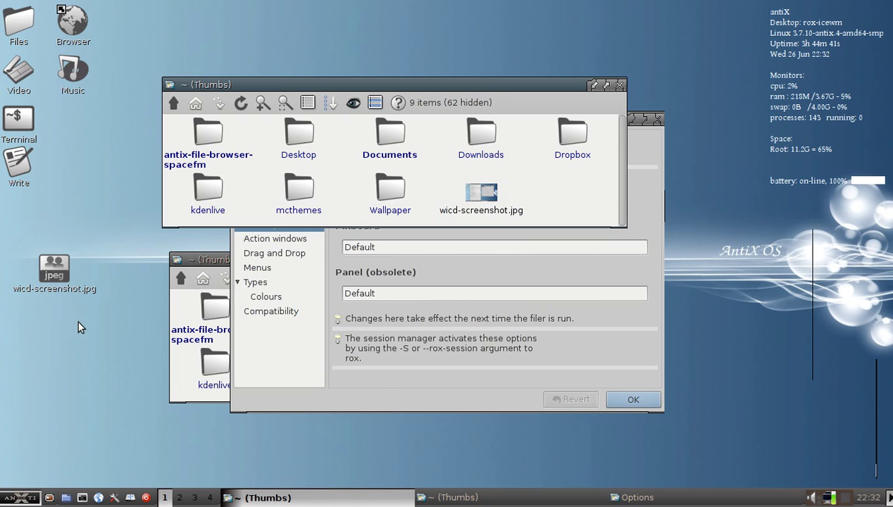
{"action": "right_click", "coordinate": [52, 273]}
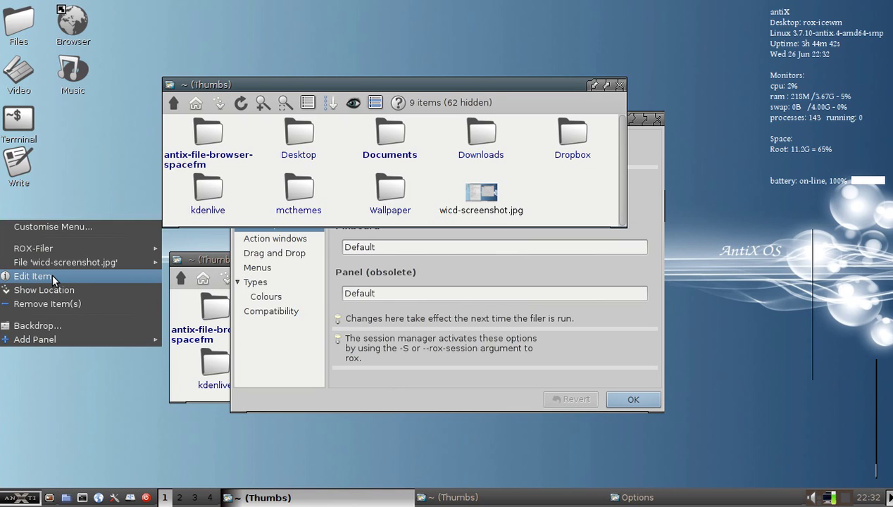
{"action": "left_click", "coordinate": [52, 276]}
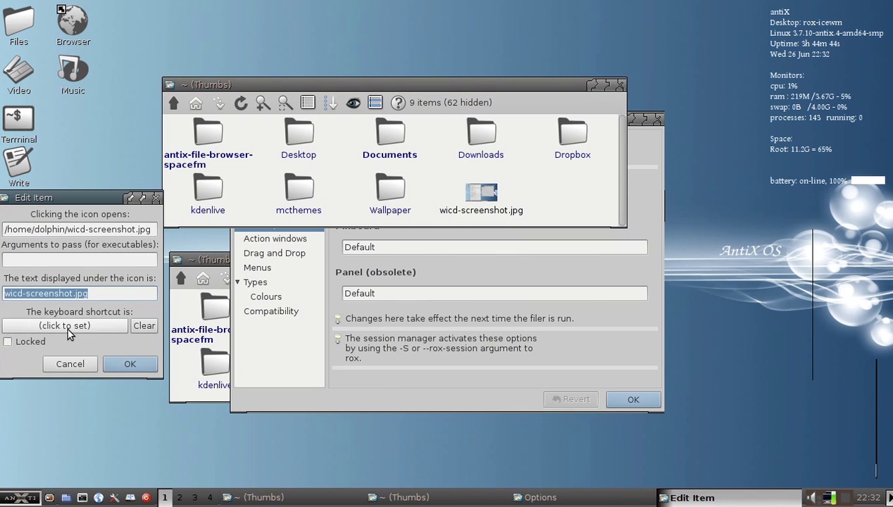
{"action": "left_click", "coordinate": [69, 363]}
- Remove the pinned picture from the desktop and close the front home-folder window
{"action": "right_click", "coordinate": [52, 262]}
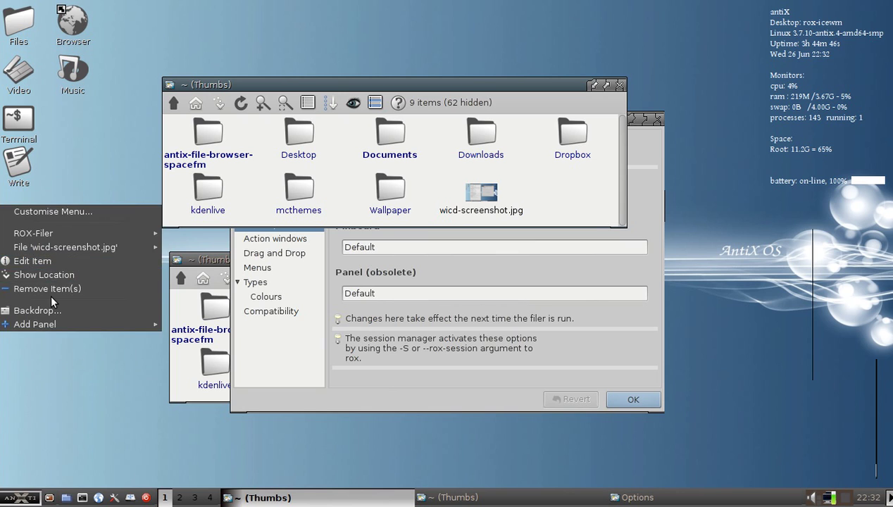
{"action": "left_click", "coordinate": [49, 288]}
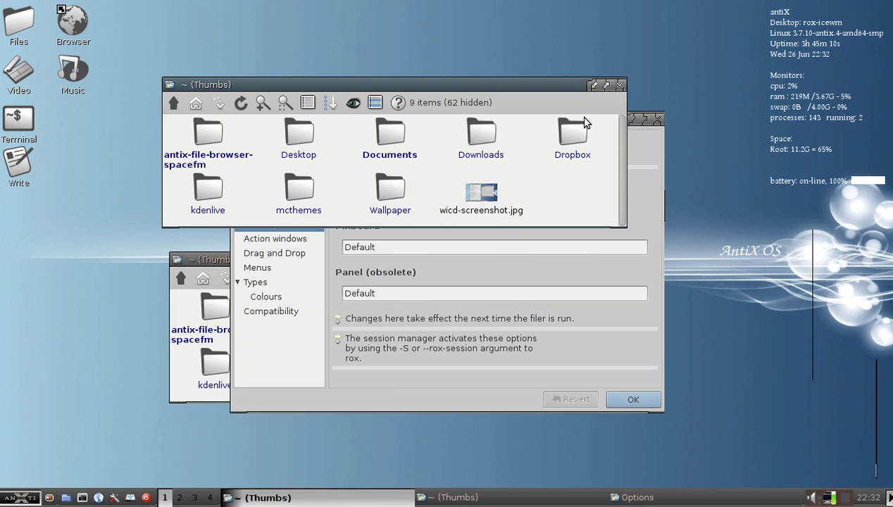
{"action": "left_click", "coordinate": [619, 85]}
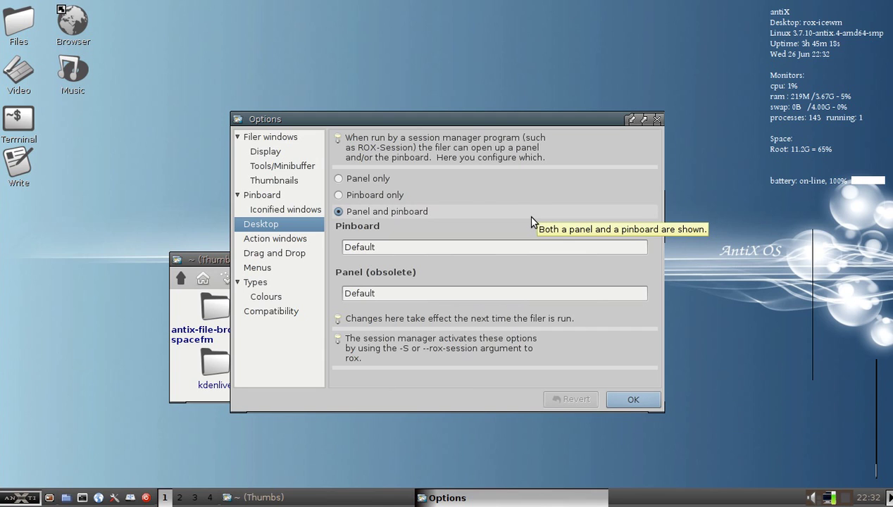
- View Action windows, Drag and Drop, Menus, Types, Colours, Compatibility, Thumbnails and Tools/Minibuffer pages
{"action": "left_click", "coordinate": [284, 241]}
{"action": "left_click", "coordinate": [263, 255]}
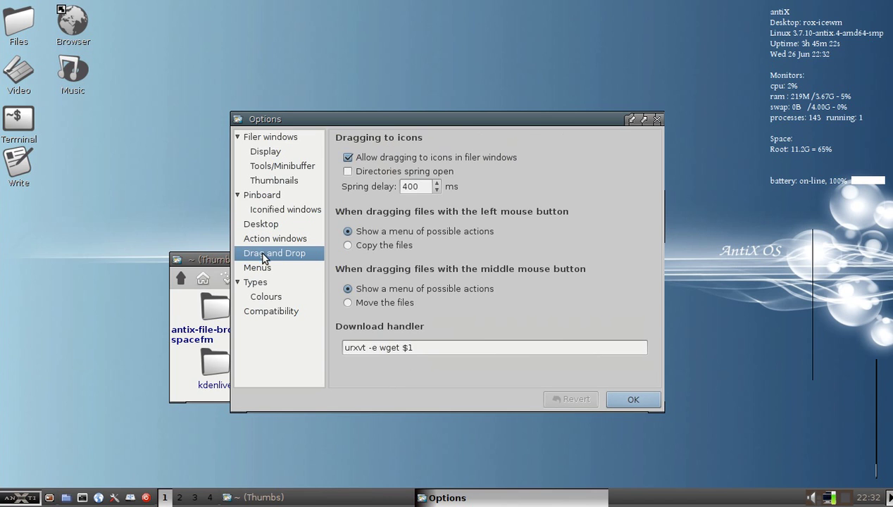
{"action": "left_click", "coordinate": [259, 268]}
{"action": "left_click", "coordinate": [258, 283]}
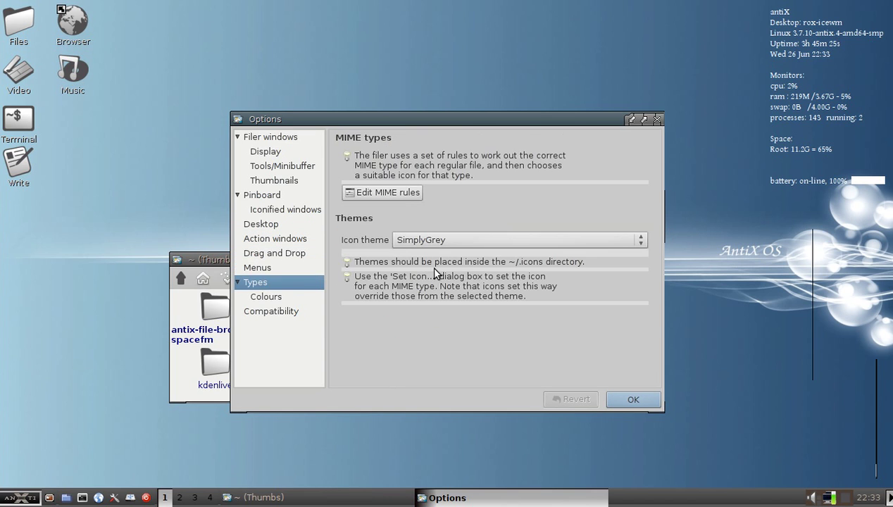
{"action": "left_click", "coordinate": [272, 299]}
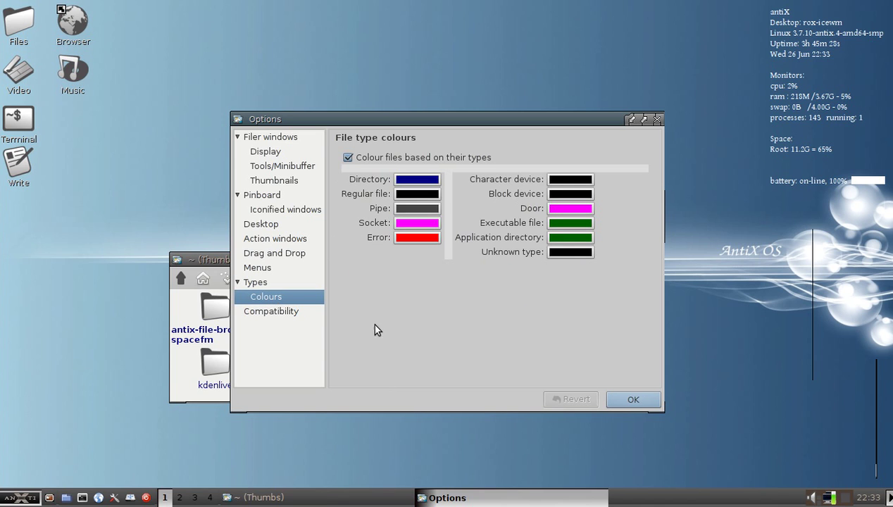
{"action": "left_click", "coordinate": [258, 314]}
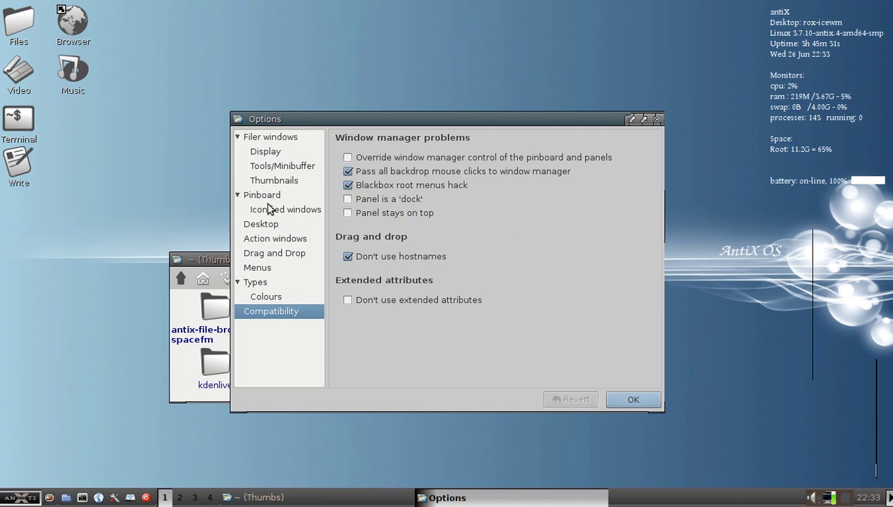
{"action": "left_click", "coordinate": [271, 179]}
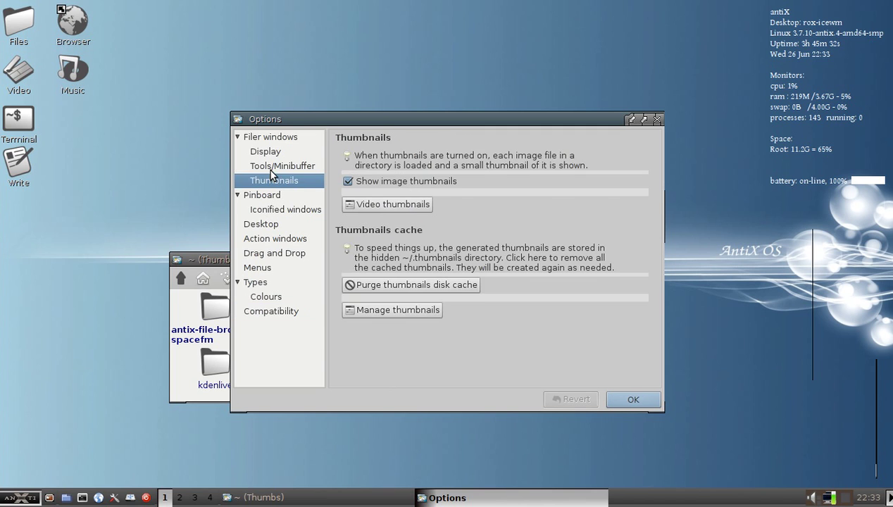
{"action": "left_click", "coordinate": [268, 169]}
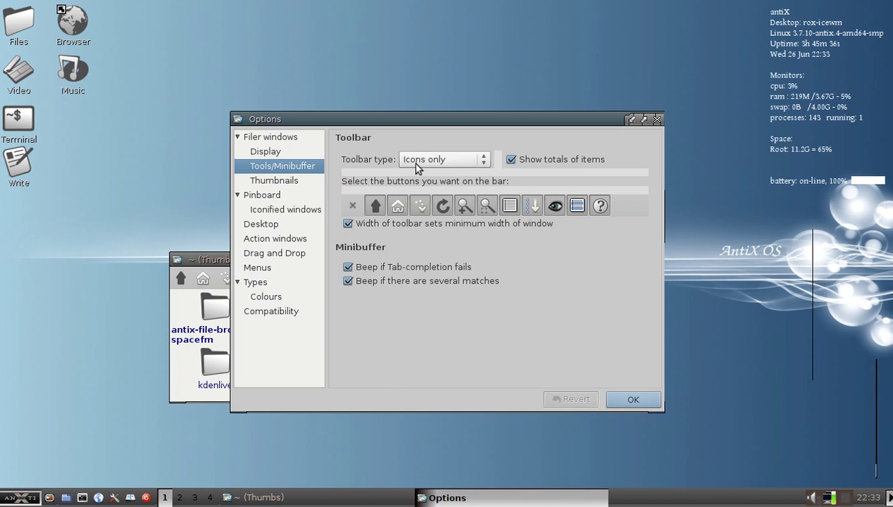
- Try the labelled toolbar types, then set the toolbar back to icons only
{"action": "left_click_drag", "start_coordinate": [217, 259], "coordinate": [190, 7]}
{"action": "left_click", "coordinate": [611, 120]}
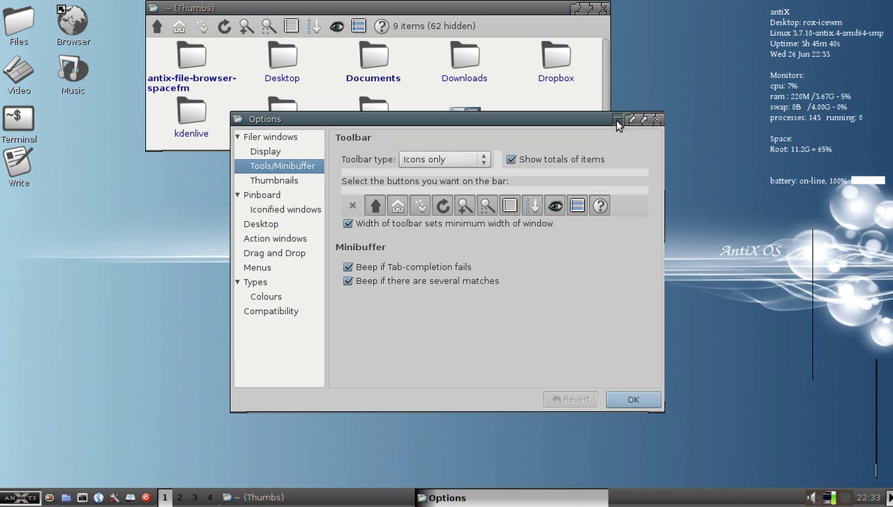
{"action": "left_click_drag", "start_coordinate": [598, 163], "coordinate": [608, 238]}
{"action": "left_click", "coordinate": [448, 234]}
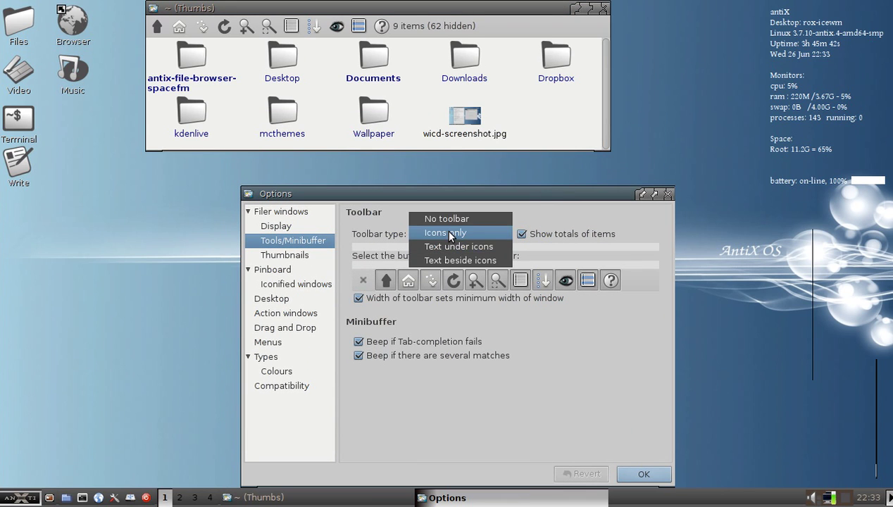
{"action": "left_click", "coordinate": [448, 234]}
{"action": "left_click", "coordinate": [436, 230]}
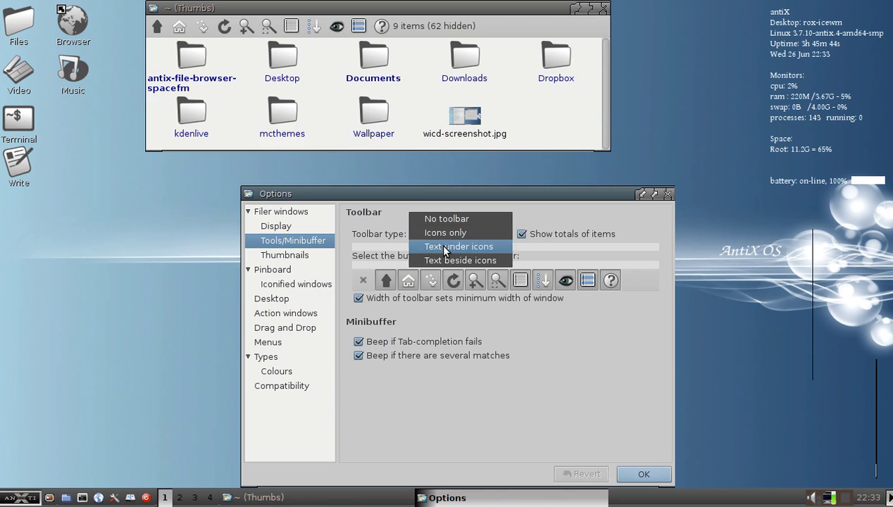
{"action": "left_click", "coordinate": [444, 246]}
{"action": "left_click", "coordinate": [445, 233]}
{"action": "left_click", "coordinate": [441, 246]}
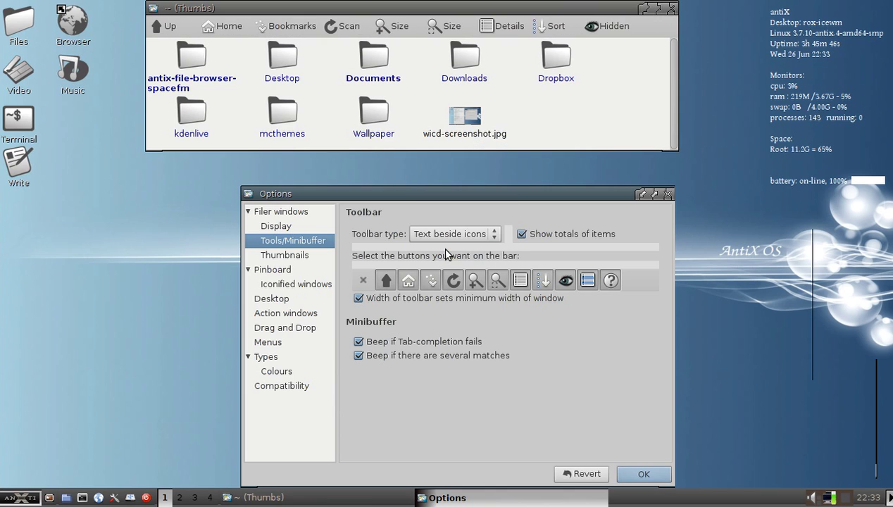
{"action": "left_click", "coordinate": [440, 233]}
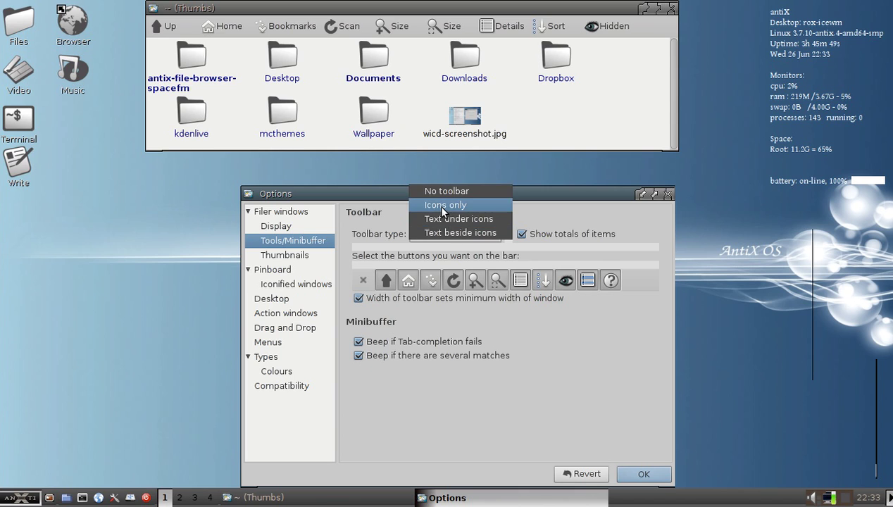
{"action": "left_click", "coordinate": [436, 204]}
- Try No toolbar, restore Icons only, view the Thumbnails page and close Options
{"action": "left_click", "coordinate": [445, 229]}
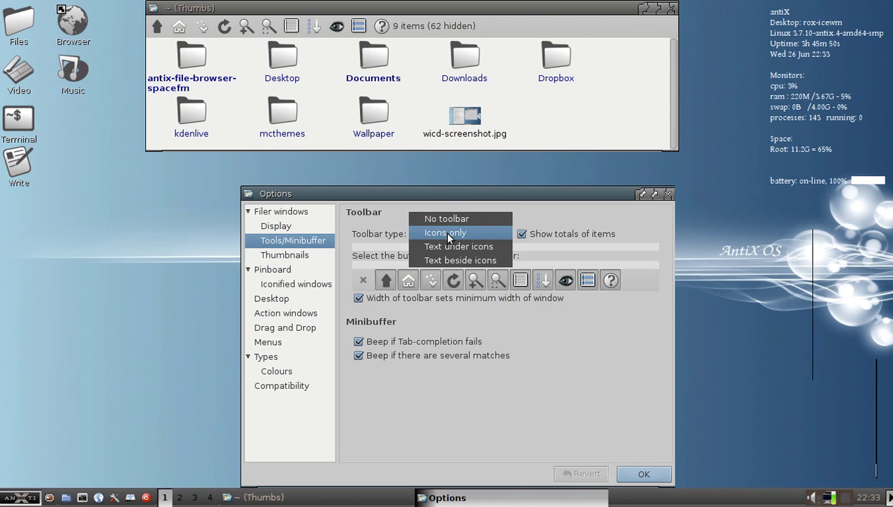
{"action": "left_click", "coordinate": [443, 218]}
{"action": "right_click", "coordinate": [531, 75]}
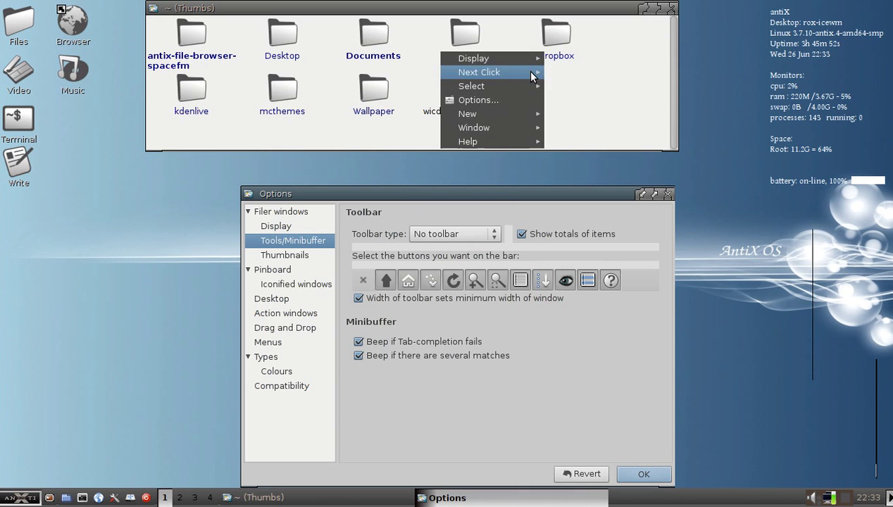
{"action": "mouse_move", "coordinate": [531, 74]}
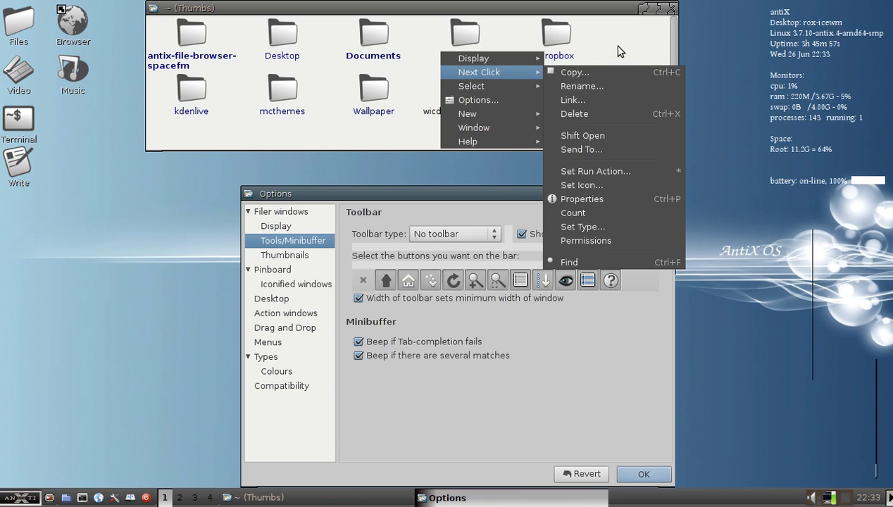
{"action": "left_click", "coordinate": [616, 51]}
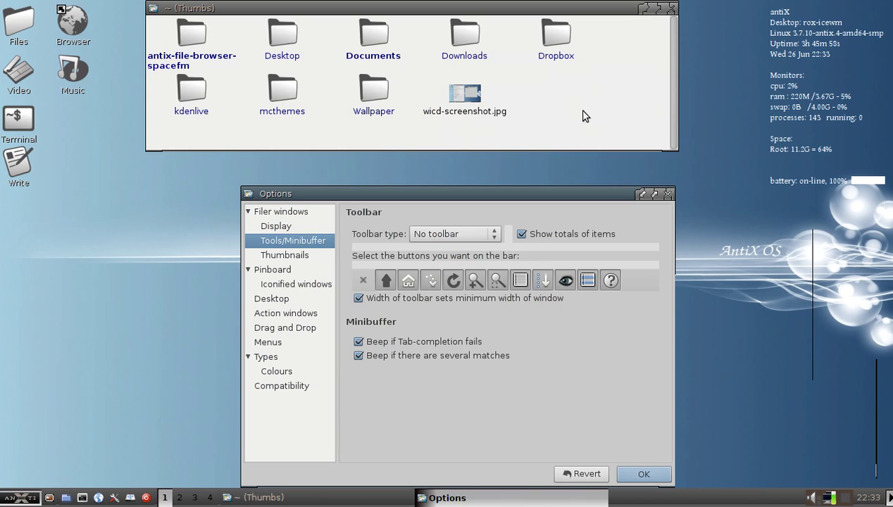
{"action": "left_click", "coordinate": [443, 233]}
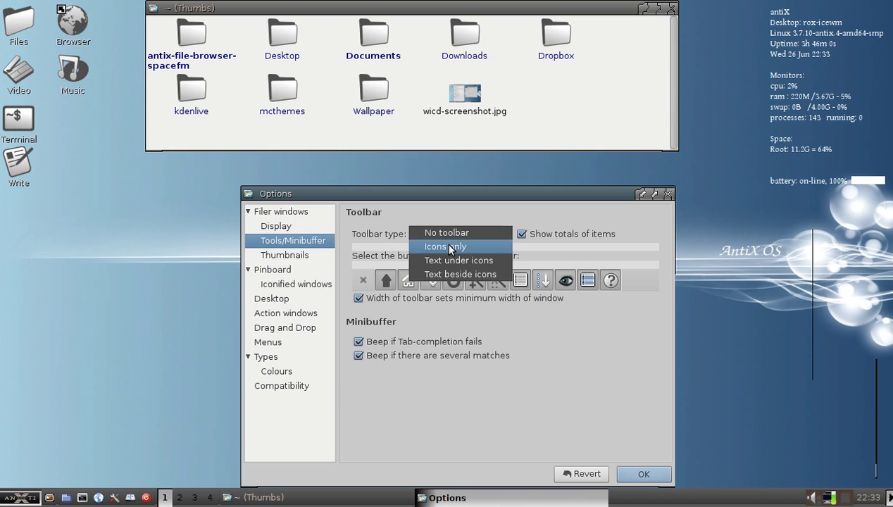
{"action": "left_click", "coordinate": [444, 242]}
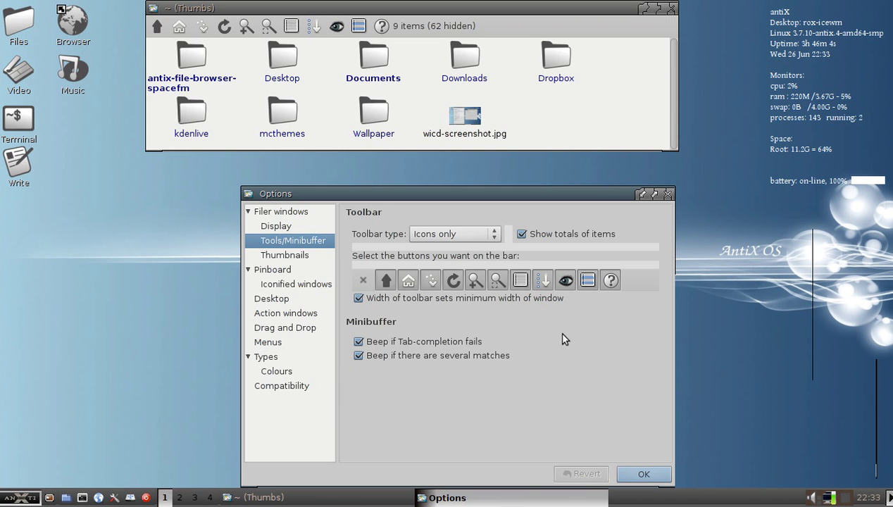
{"action": "left_click", "coordinate": [284, 255]}
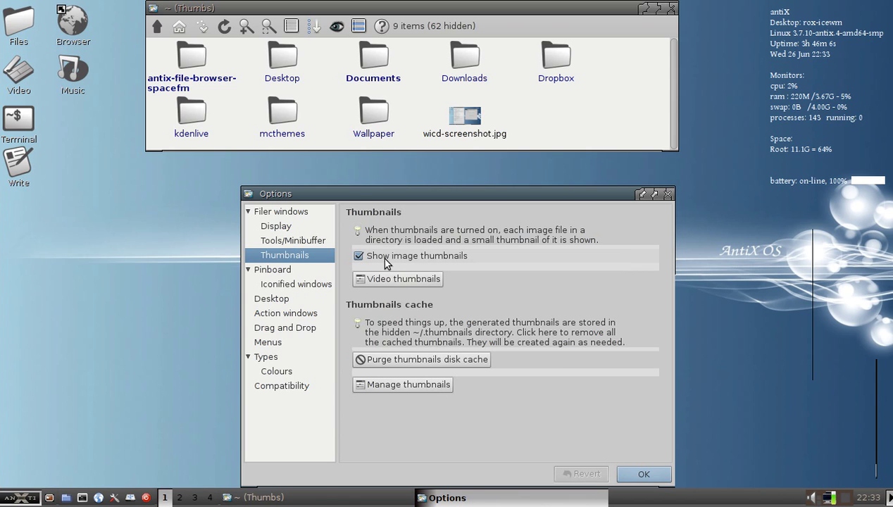
{"action": "left_click", "coordinate": [667, 194]}
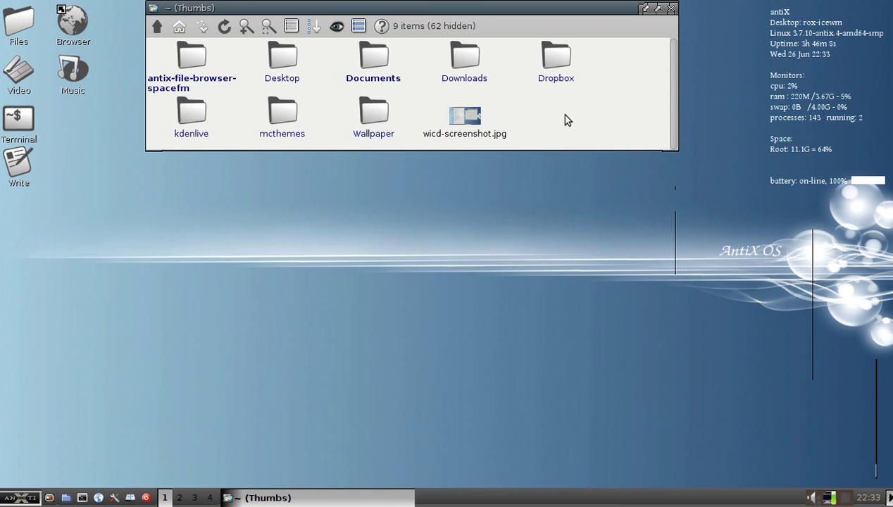
- Move the home window lower, then browse the filer menu down to its Window submenu
{"action": "left_click_drag", "start_coordinate": [443, 9], "coordinate": [450, 78]}
{"action": "right_click", "coordinate": [553, 184]}
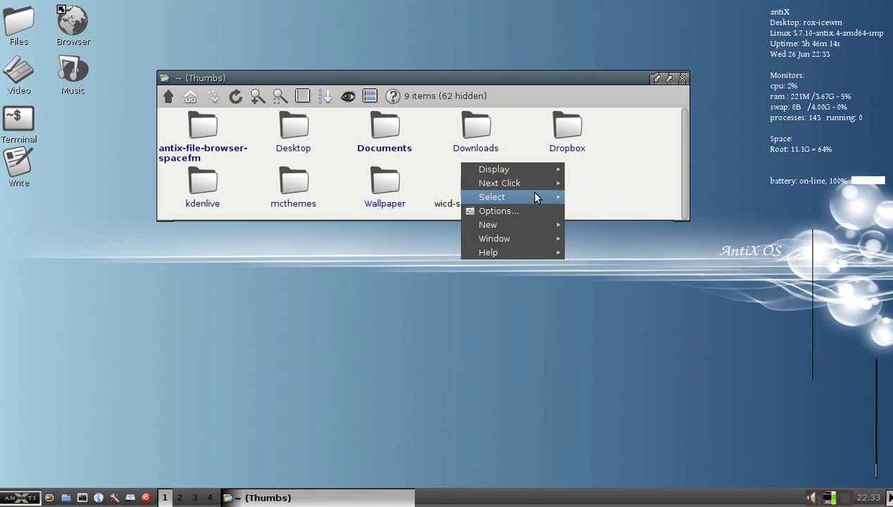
{"action": "mouse_move", "coordinate": [530, 231]}
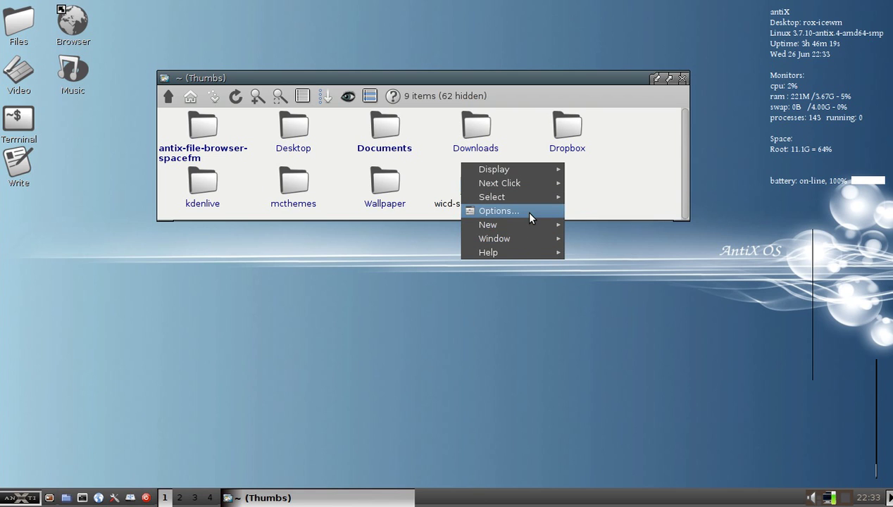
{"action": "mouse_move", "coordinate": [527, 200]}
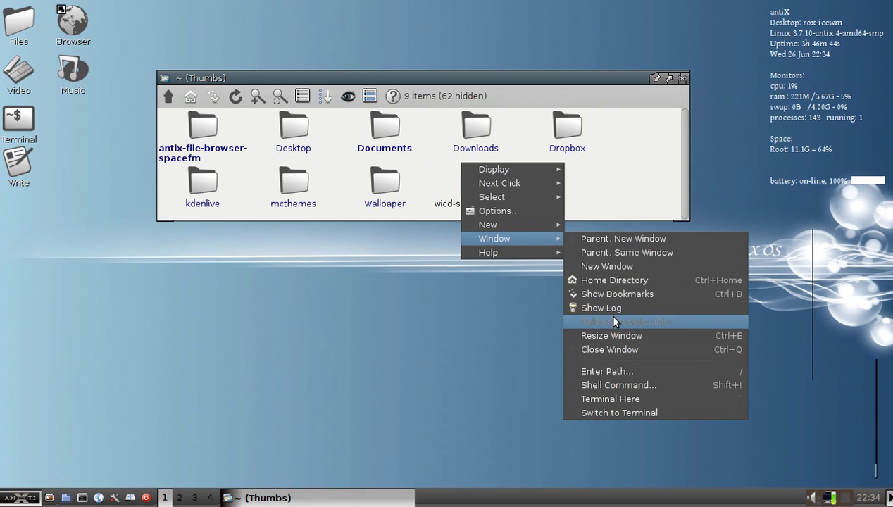
- Open a terminal in the home folder, close it, and enter the Downloads folder
{"action": "left_click", "coordinate": [636, 400]}
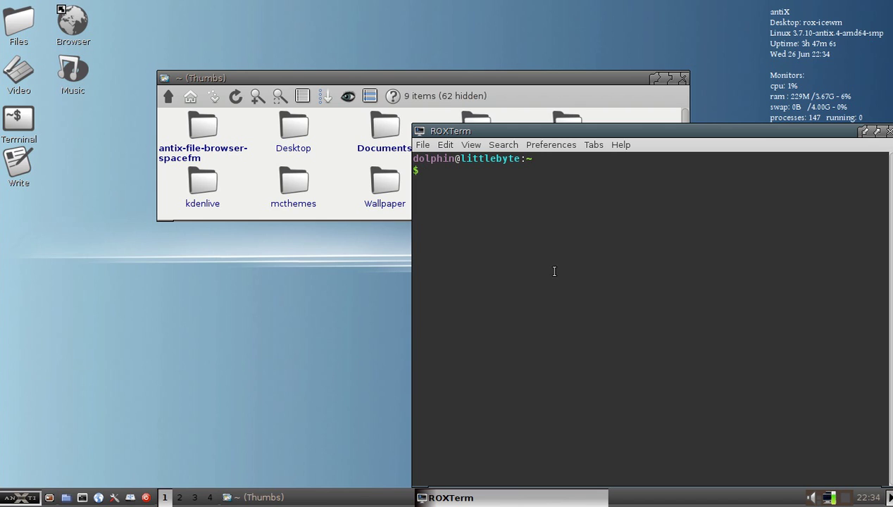
{"action": "left_click", "coordinate": [888, 132]}
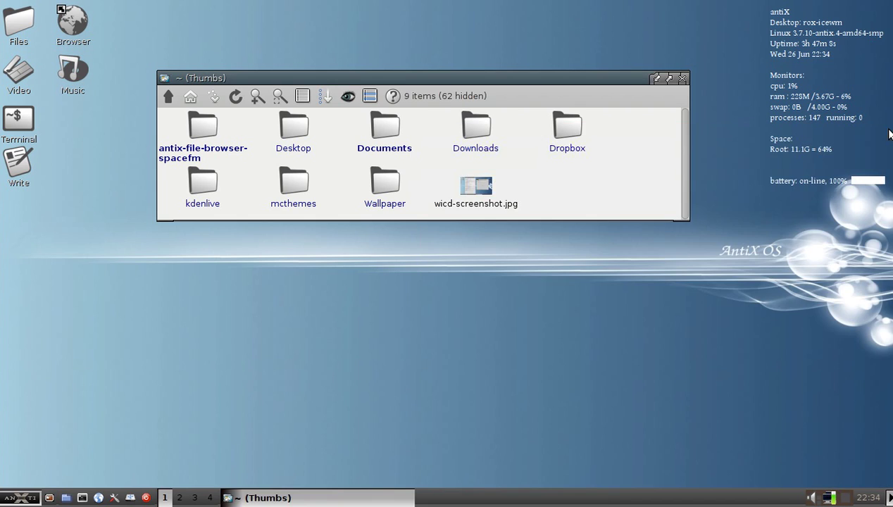
{"action": "left_click", "coordinate": [488, 136]}
- Open a terminal in Downloads via Window > Terminal Here, then close it with exit
{"action": "right_click", "coordinate": [276, 125]}
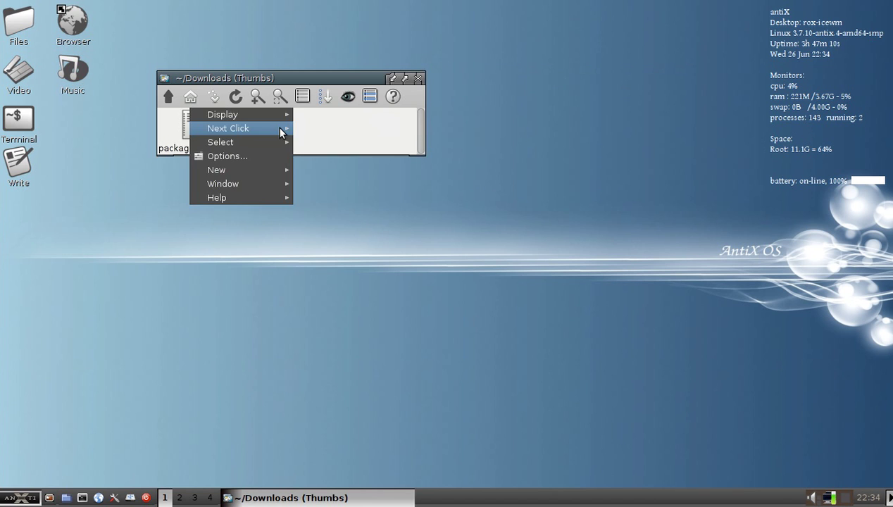
{"action": "mouse_move", "coordinate": [257, 181]}
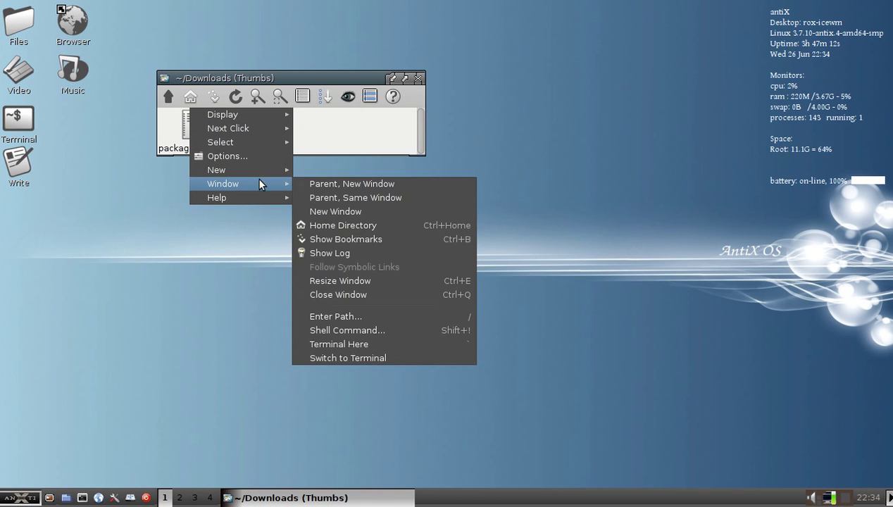
{"action": "left_click", "coordinate": [352, 344]}
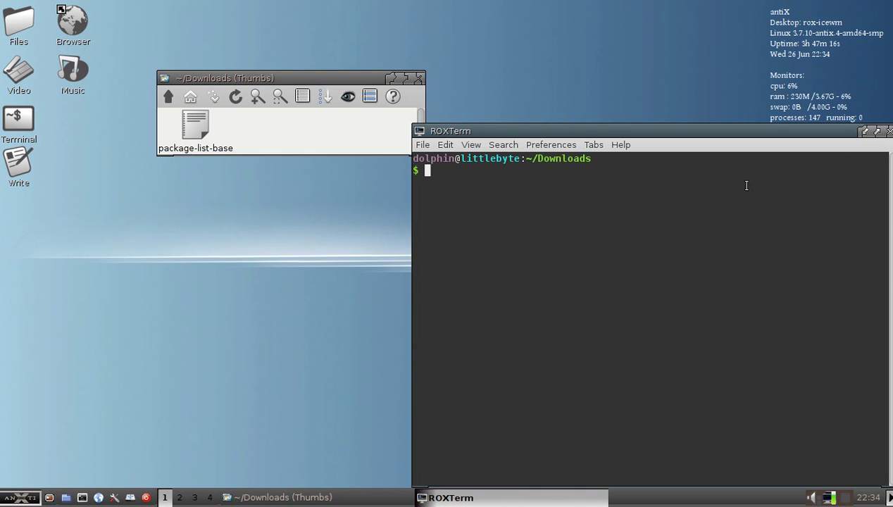
{"action": "type", "text": "exit"}
{"action": "key", "text": "Return"}
- Go up from Downloads to home, enter the path /etc/ to jump there, then return home
{"action": "left_click", "coordinate": [168, 97]}
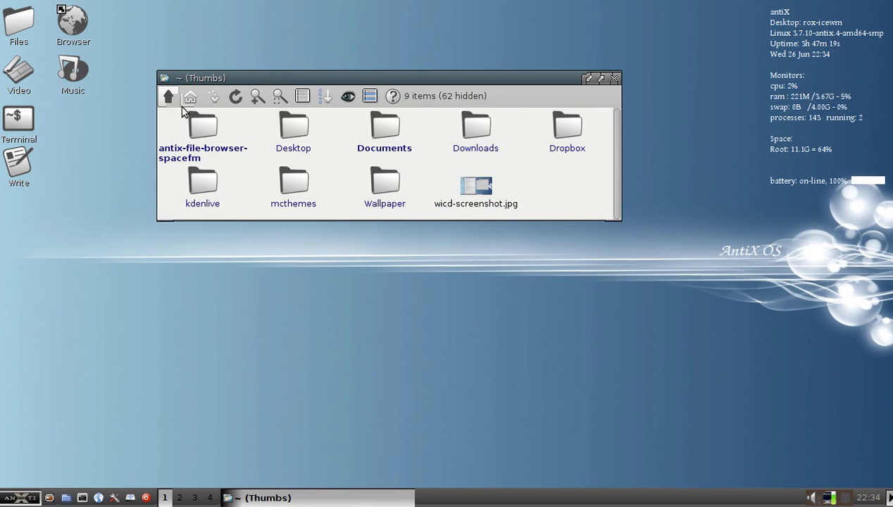
{"action": "right_click", "coordinate": [556, 177]}
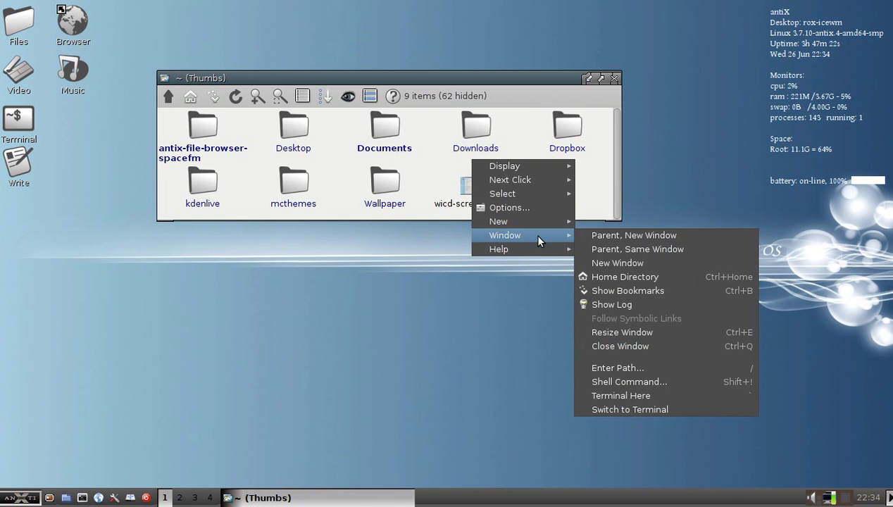
{"action": "left_click", "coordinate": [642, 368]}
{"action": "key", "text": "BackSpace"}
{"action": "key", "text": "BackSpace"}
{"action": "key", "text": "BackSpace"}
{"action": "key", "text": "BackSpace"}
{"action": "key", "text": "BackSpace"}
{"action": "key", "text": "BackSpace"}
{"action": "key", "text": "BackSpace"}
{"action": "key", "text": "BackSpace"}
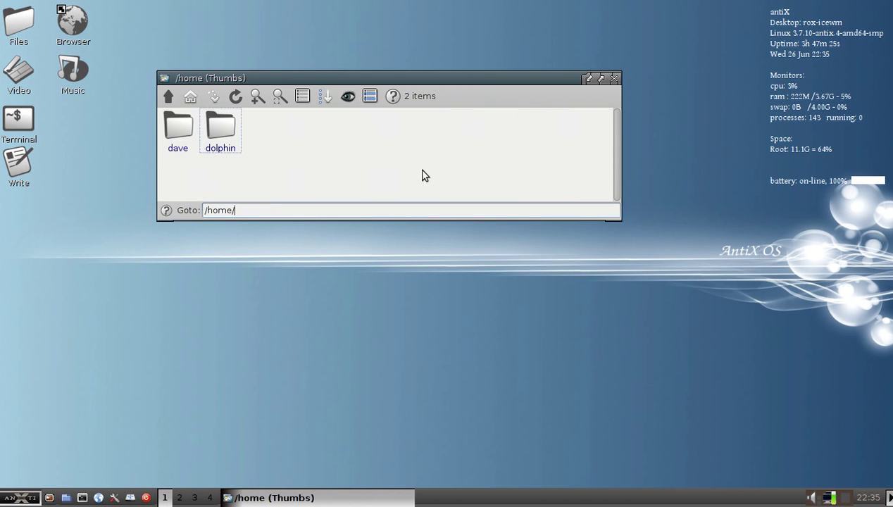
{"action": "key", "text": "BackSpace"}
{"action": "key", "text": "BackSpace"}
{"action": "key", "text": "BackSpace"}
{"action": "key", "text": "BackSpace"}
{"action": "key", "text": "BackSpace"}
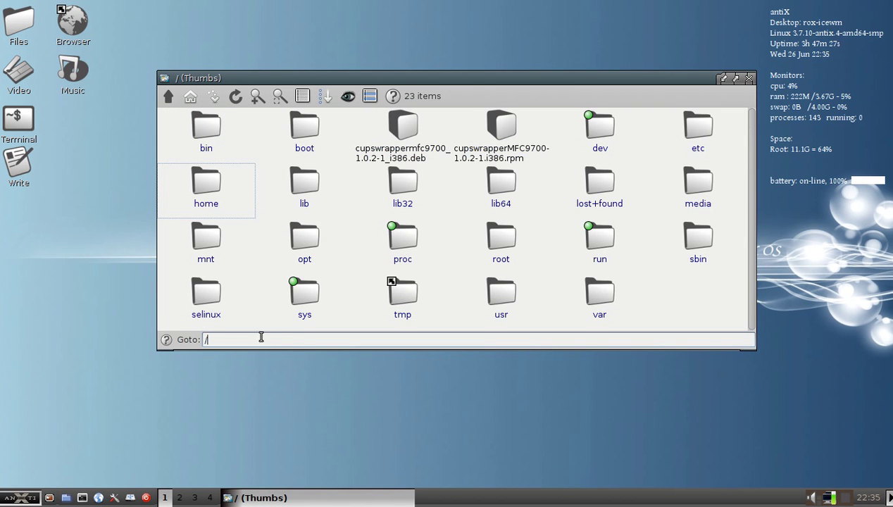
{"action": "type", "text": "etc/"}
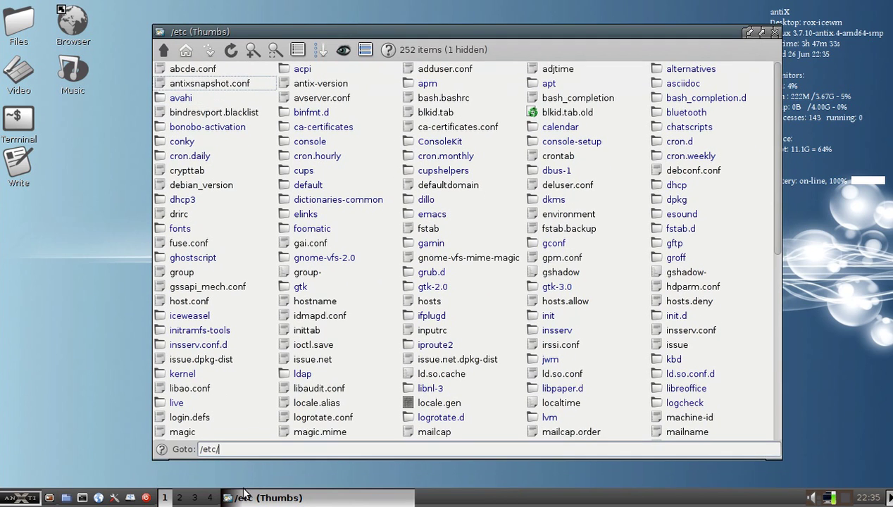
{"action": "key", "text": "ctrl+Home"}
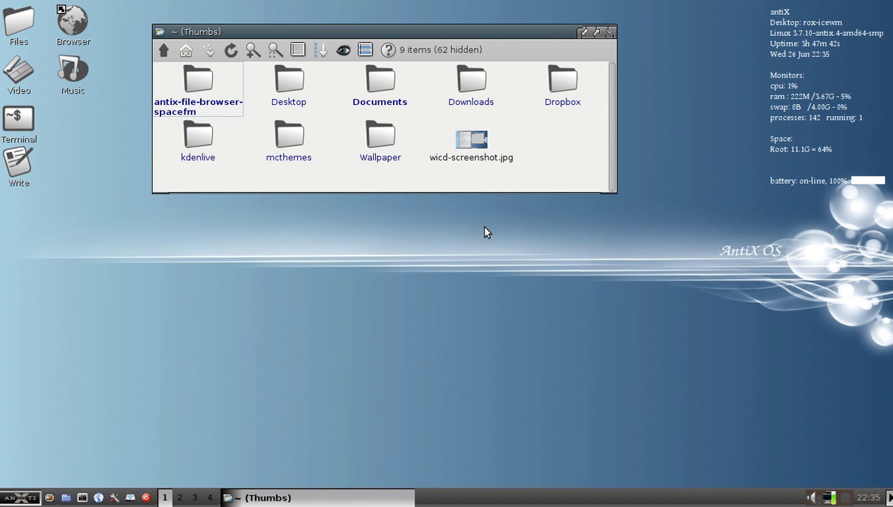
{"action": "right_click", "coordinate": [556, 134]}
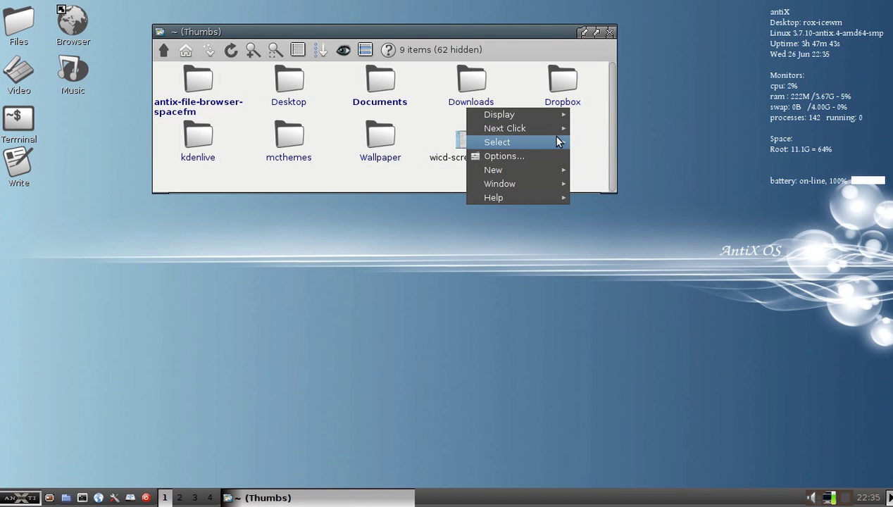
{"action": "mouse_move", "coordinate": [553, 184]}
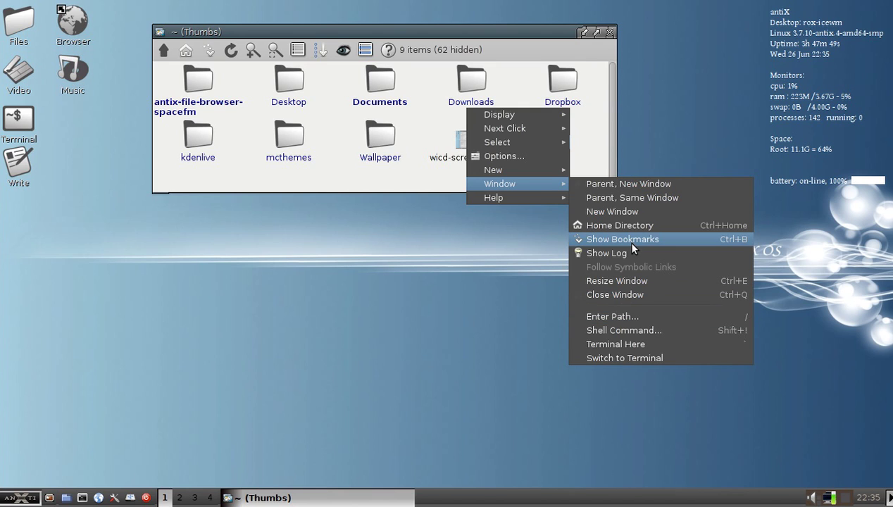
{"action": "left_click", "coordinate": [581, 143]}
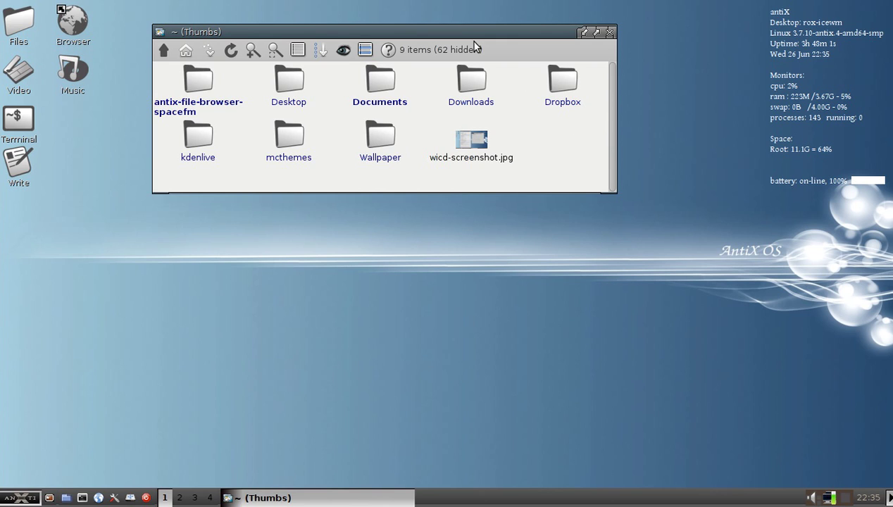
- Drag the home-folder window's title bar so the window sits lower and further right
{"action": "left_click_drag", "start_coordinate": [428, 32], "coordinate": [470, 111]}
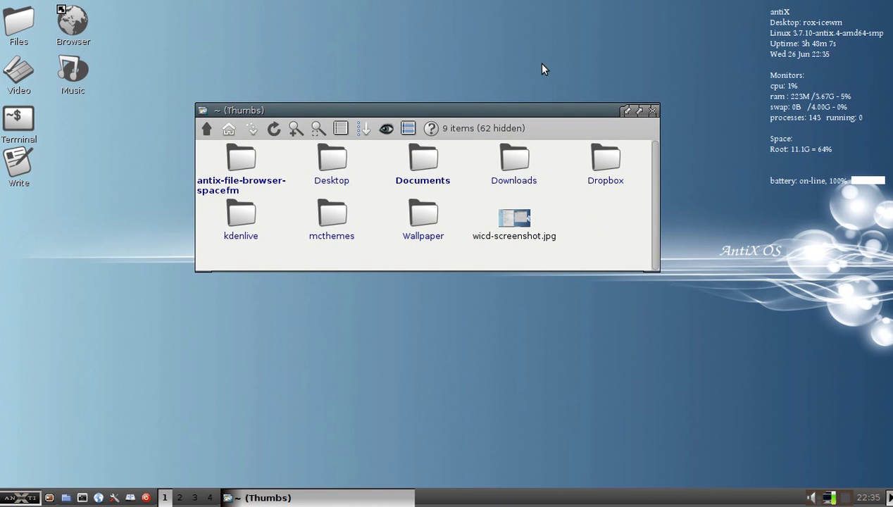